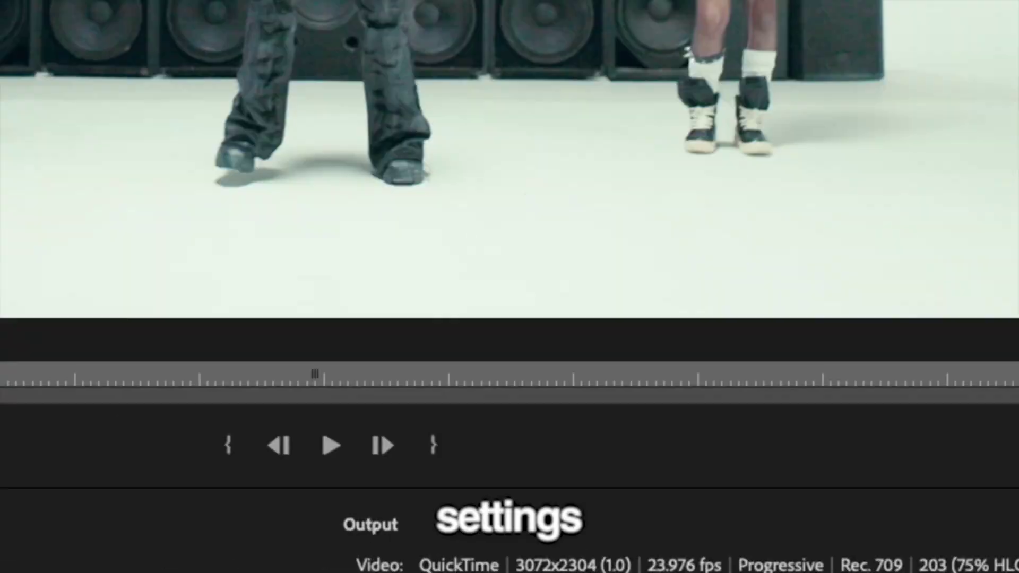
Step: Return to the Edit workspace showing the BLEED project's Sequence 01 timeline
{"action": "scroll", "coordinate": [377, 298], "scroll_direction": "down", "scroll_amount": 10}
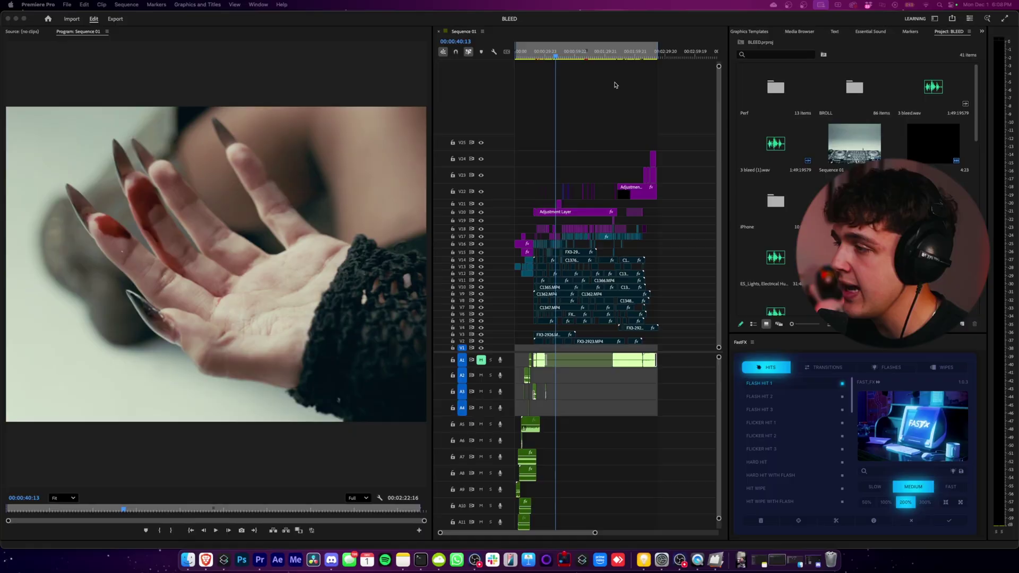
{"action": "left_click_drag", "start_coordinate": [560, 53], "coordinate": [639, 57]}
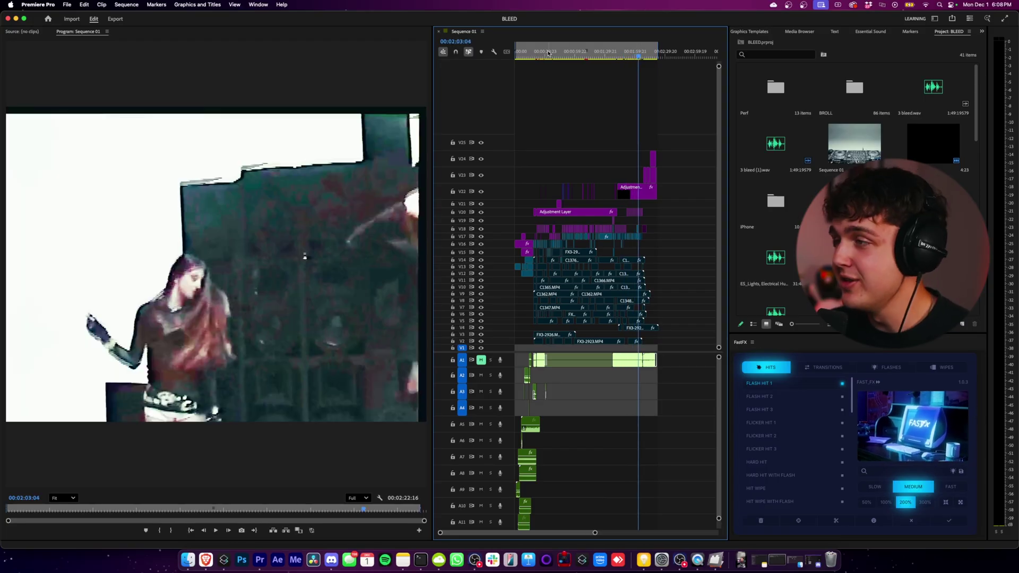
{"action": "key", "text": "Home"}
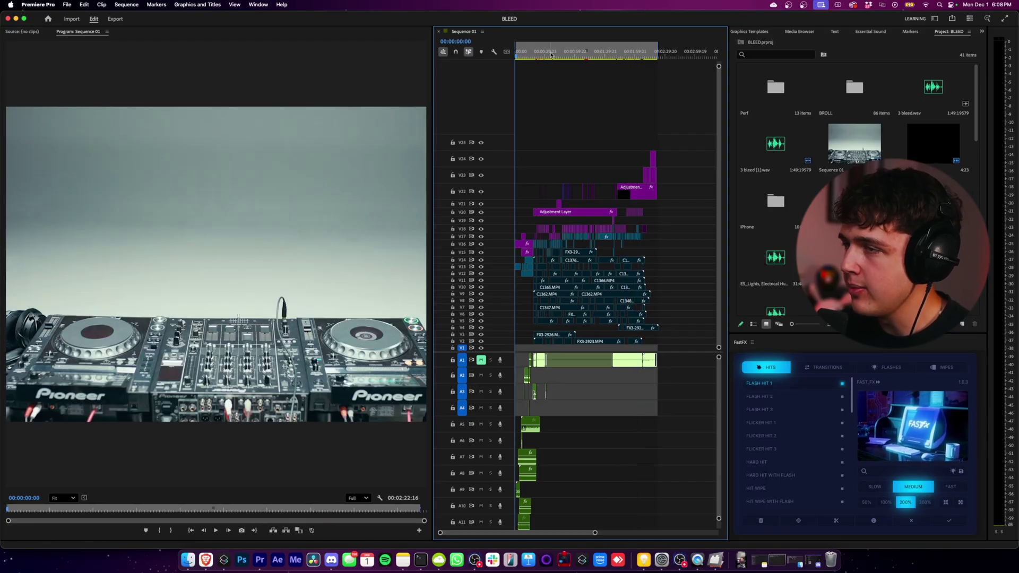
{"action": "left_click", "coordinate": [66, 5]}
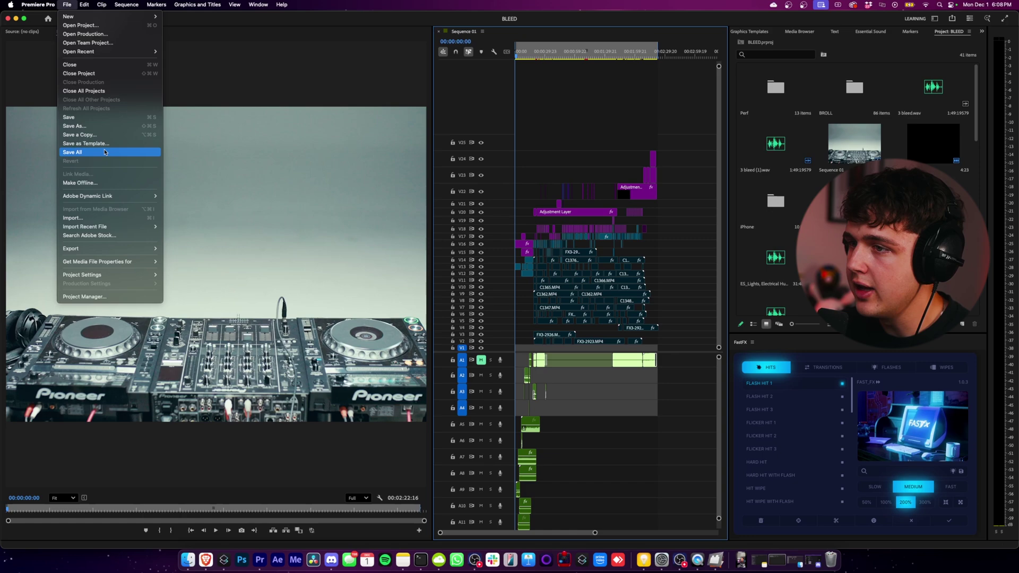
{"action": "left_click", "coordinate": [557, 55]}
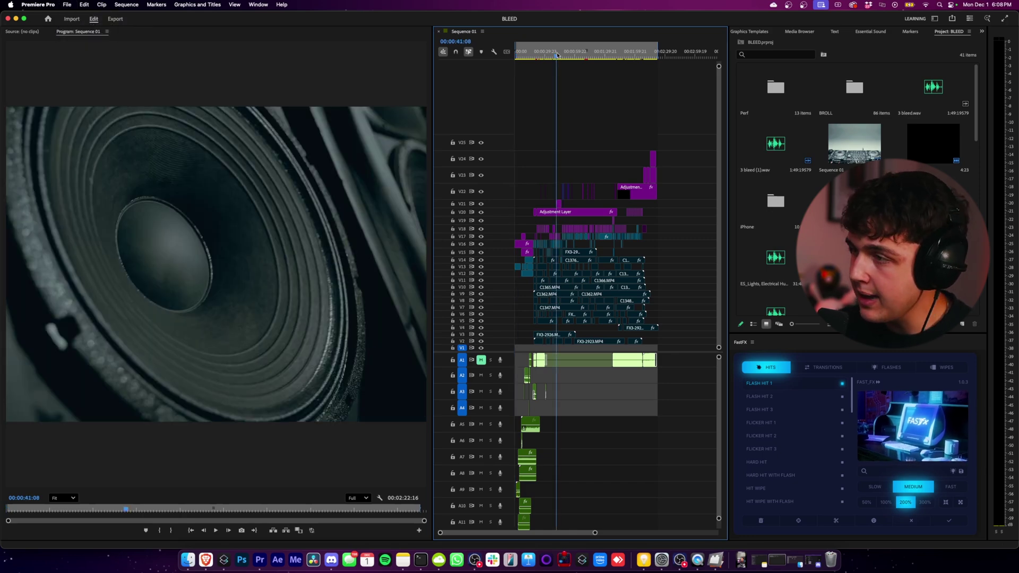
Step: Open Sequence 01's export settings, try Entire Source, then restore the Source In/Out range
{"action": "key", "text": "super+m"}
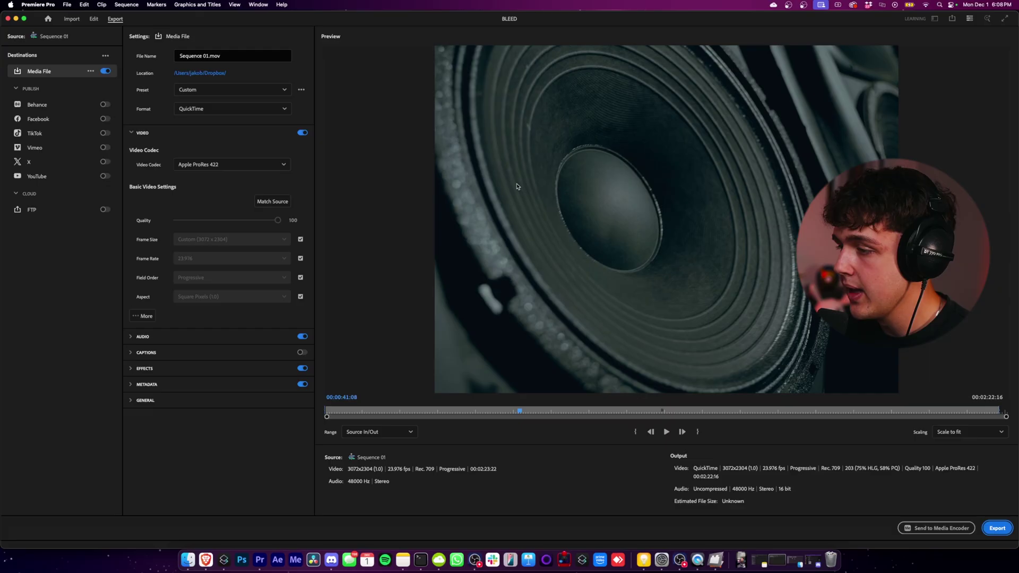
{"action": "left_click", "coordinate": [354, 432]}
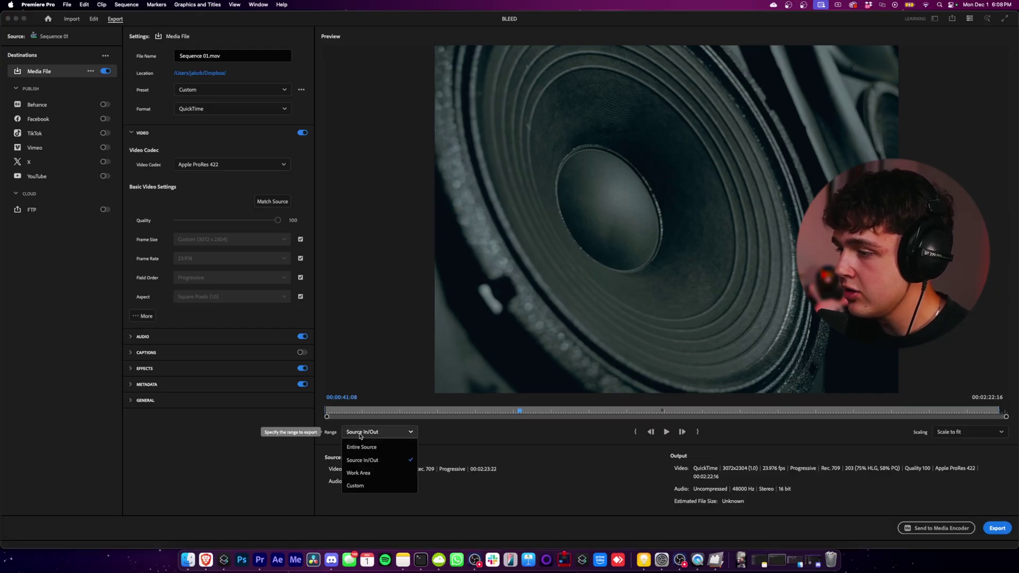
{"action": "left_click", "coordinate": [397, 449]}
{"action": "left_click", "coordinate": [392, 434]}
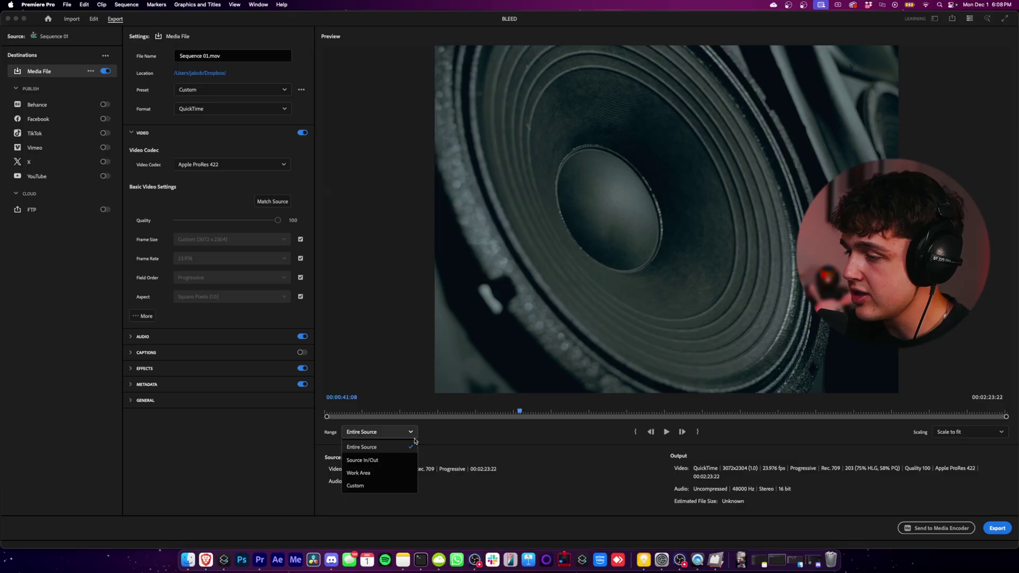
{"action": "left_click", "coordinate": [381, 460]}
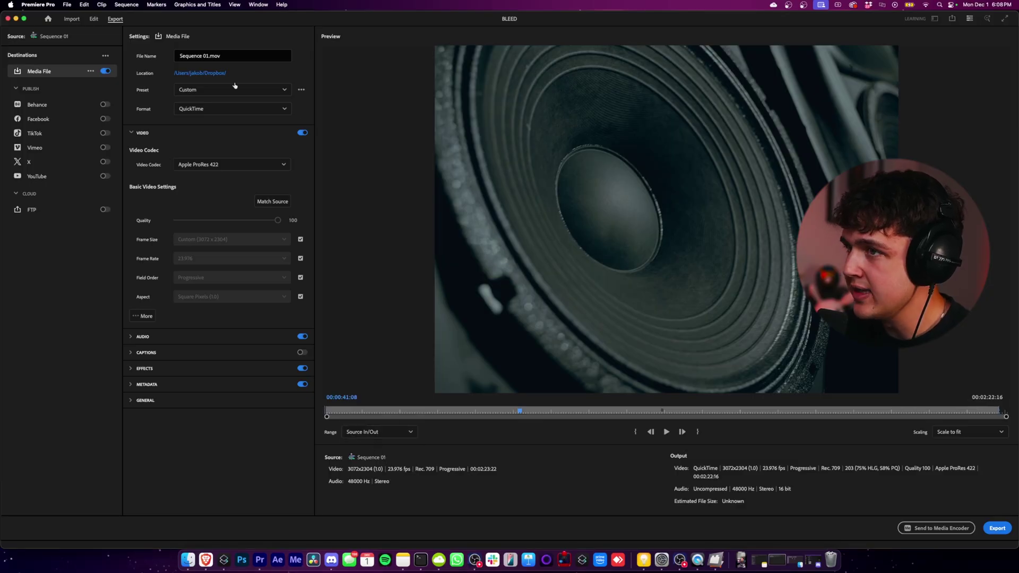
Step: In the Edit workspace, clear the old in/out marks and set an in point at 00:00:00:00
{"action": "left_click", "coordinate": [94, 19]}
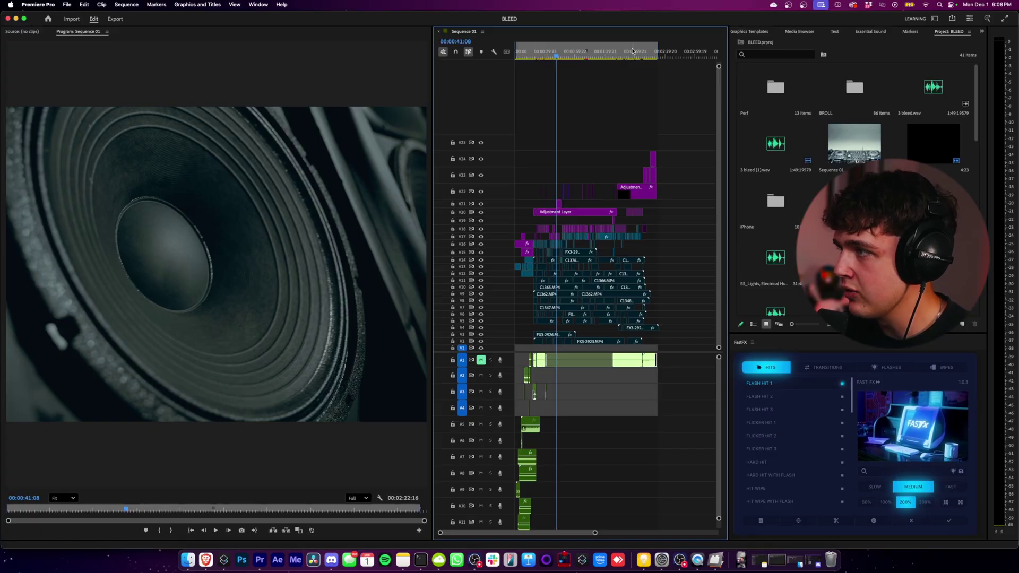
{"action": "key", "text": "End"}
{"action": "key", "text": "Home"}
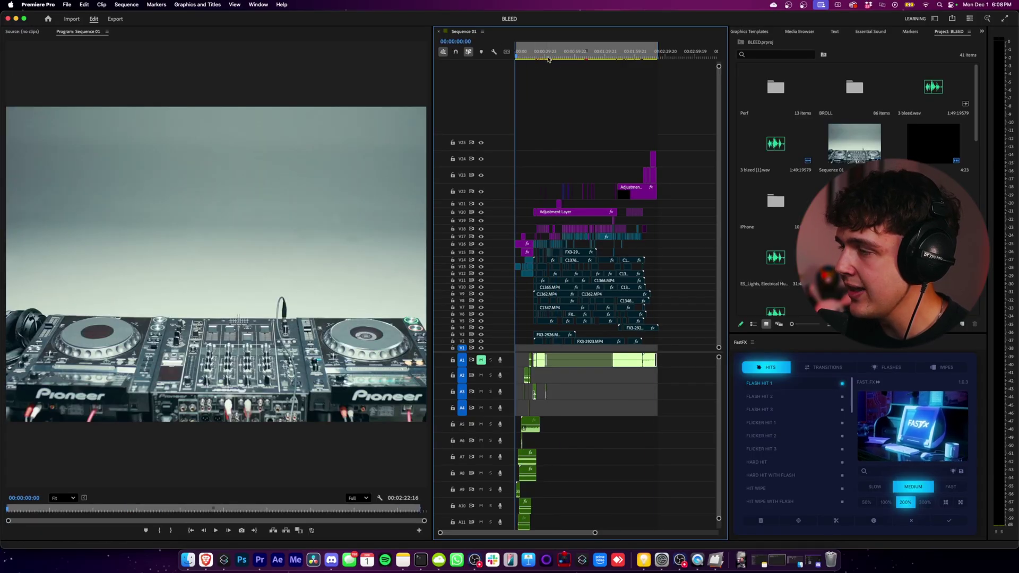
{"action": "right_click", "coordinate": [576, 51]}
{"action": "left_click", "coordinate": [605, 136]}
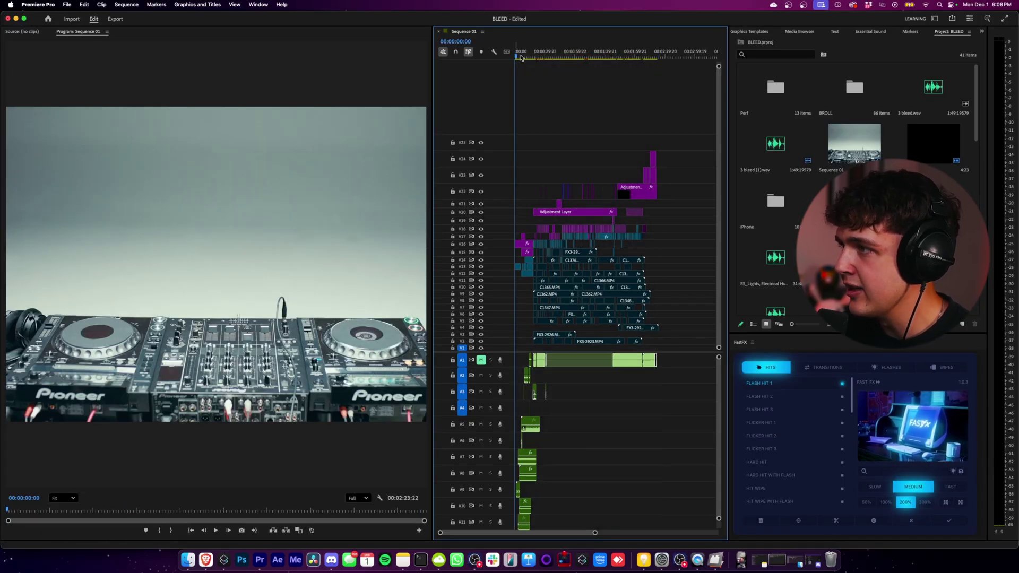
{"action": "mouse_move", "coordinate": [526, 56]}
{"action": "left_mouse_down"}
{"action": "mouse_move", "coordinate": [554, 55]}
{"action": "mouse_move", "coordinate": [516, 56]}
{"action": "left_mouse_up"}
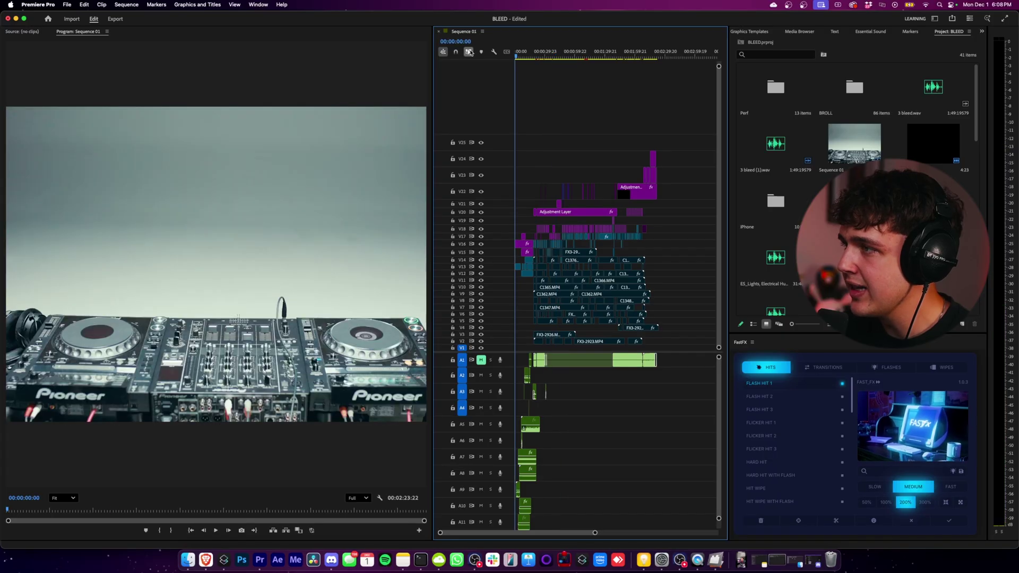
{"action": "key", "text": "i"}
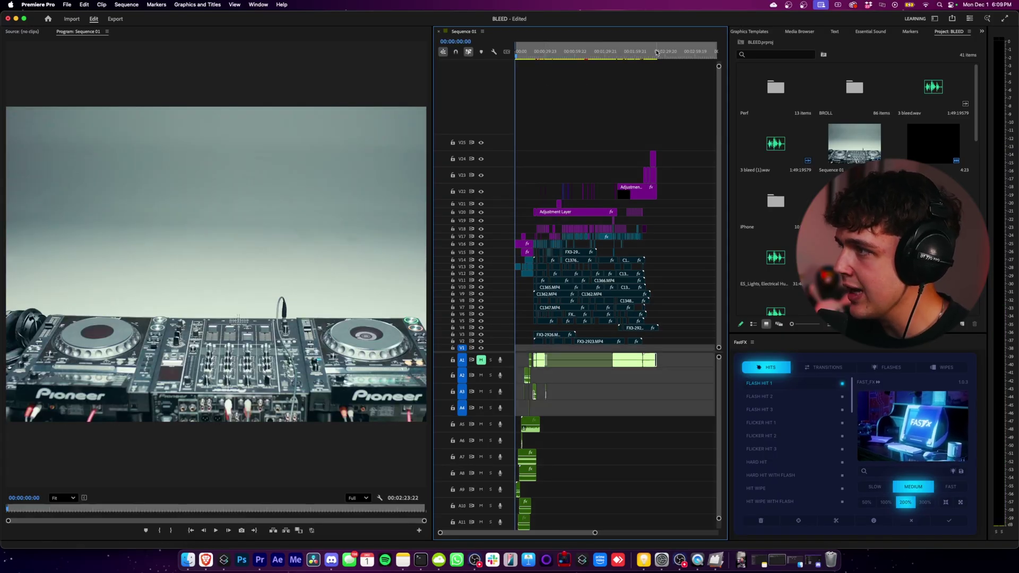
Step: Find the last logo frame before the trailing black for the out point
{"action": "left_click", "coordinate": [655, 53]}
{"action": "key", "text": "="}
{"action": "scroll", "coordinate": [654, 154], "scroll_direction": "up", "scroll_amount": 3}
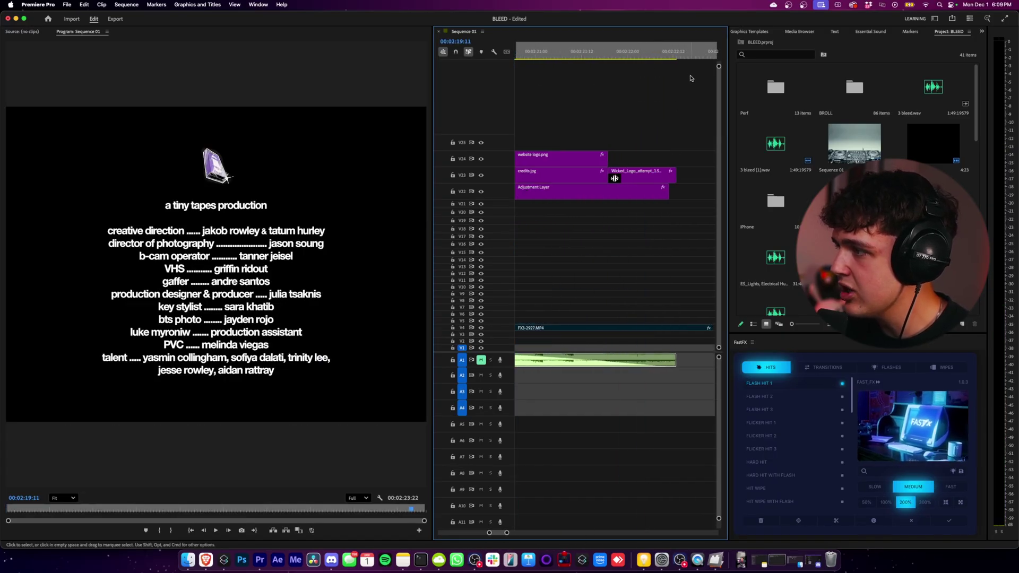
{"action": "left_click_drag", "start_coordinate": [650, 55], "coordinate": [677, 56]}
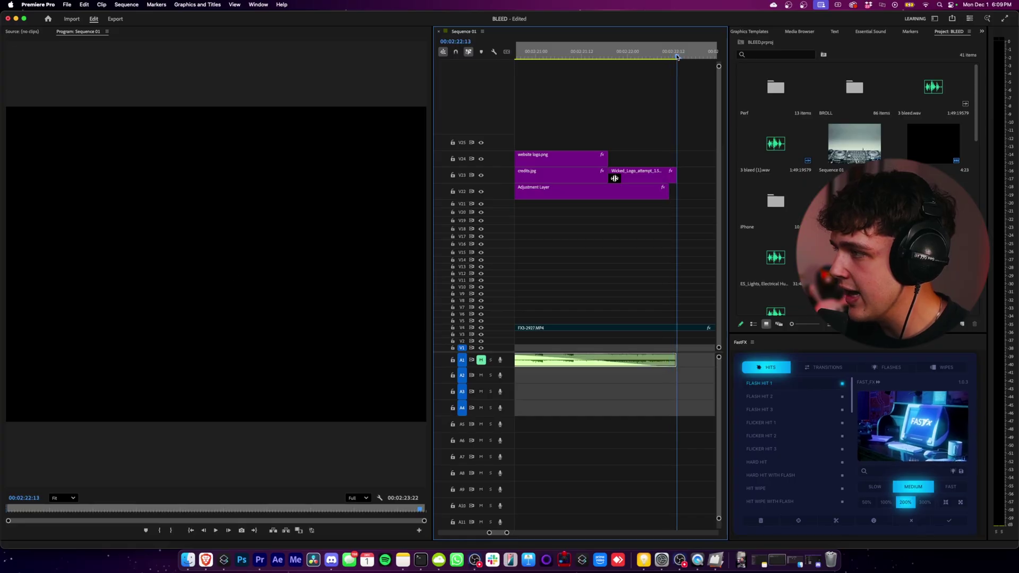
{"action": "scroll", "coordinate": [692, 153], "scroll_direction": "up", "scroll_amount": 2}
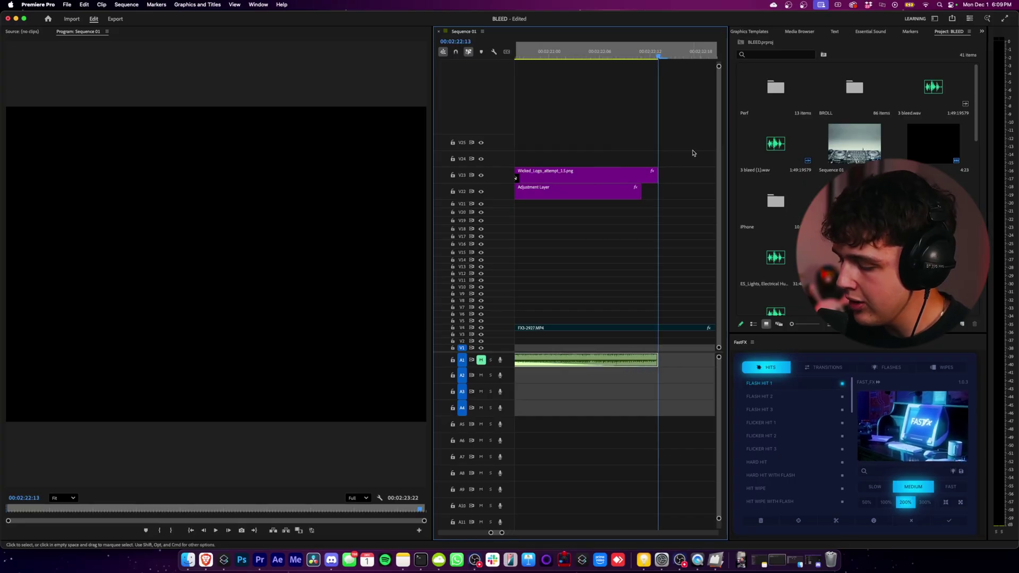
{"action": "key", "text": "Left"}
{"action": "scroll", "coordinate": [692, 151], "scroll_direction": "up", "scroll_amount": 2}
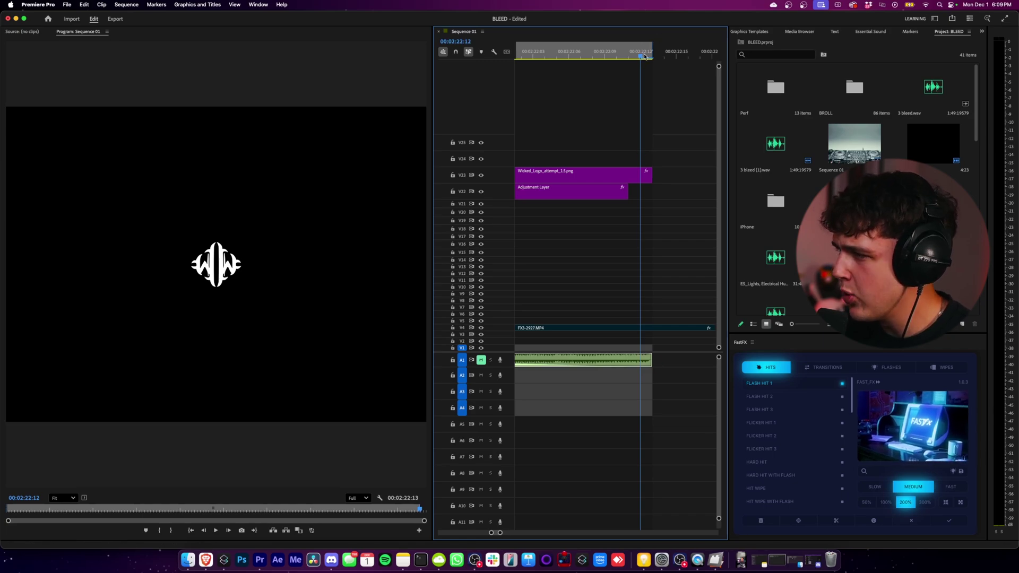
{"action": "mouse_move", "coordinate": [645, 56]}
{"action": "left_mouse_down"}
{"action": "mouse_move", "coordinate": [658, 57]}
{"action": "mouse_move", "coordinate": [605, 55]}
{"action": "mouse_move", "coordinate": [653, 56]}
{"action": "left_mouse_up"}
{"action": "scroll", "coordinate": [587, 175], "scroll_direction": "down", "scroll_amount": 10}
{"action": "scroll", "coordinate": [588, 176], "scroll_direction": "down", "scroll_amount": 5}
{"action": "key", "text": "Home"}
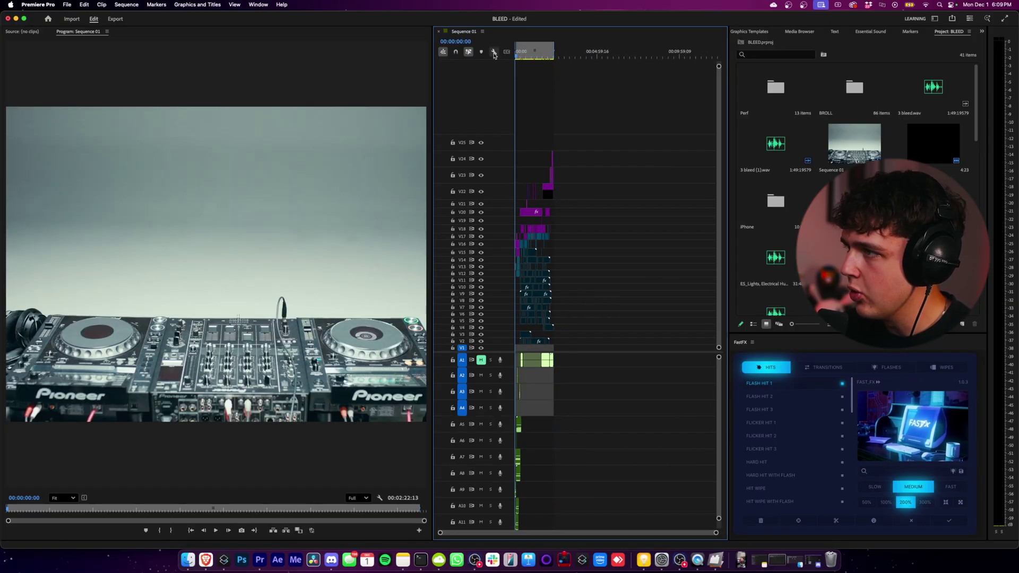
Step: Reopen the export settings, leaving the range at Source In/Out
{"action": "key", "text": "super+m"}
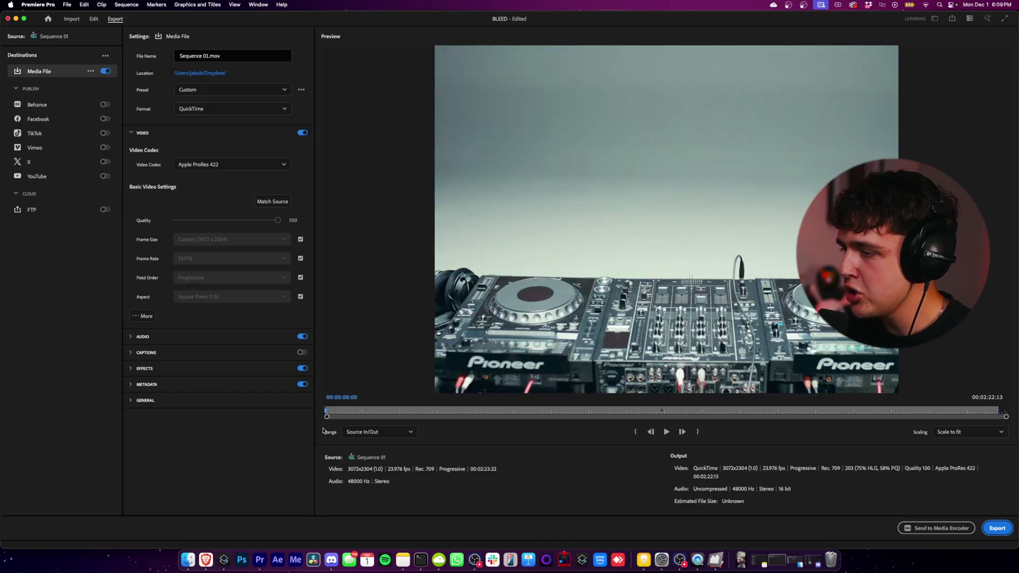
{"action": "left_click", "coordinate": [372, 431]}
{"action": "left_click", "coordinate": [368, 462]}
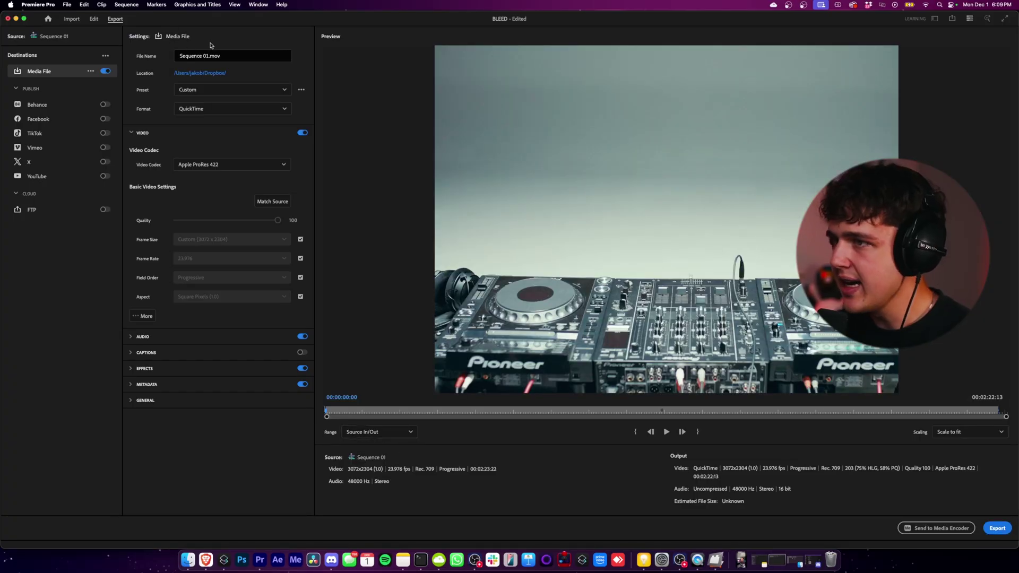
Step: Rename the output file to 'Gunnr Bleed'
{"action": "left_click", "coordinate": [222, 55]}
{"action": "key", "text": "super+a"}
{"action": "type", "text": "Gunn"}
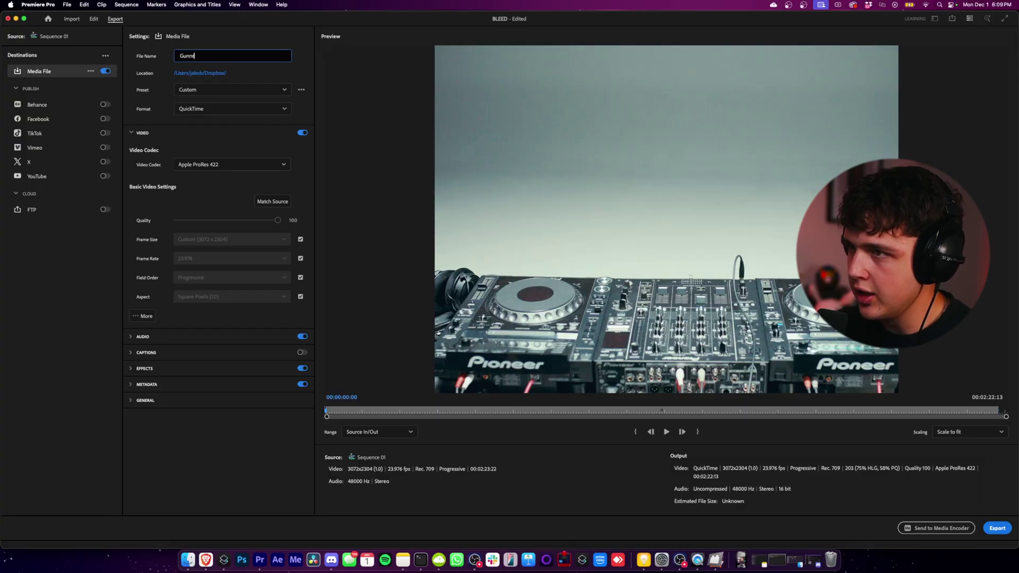
{"action": "type", "text": "r Bleed"}
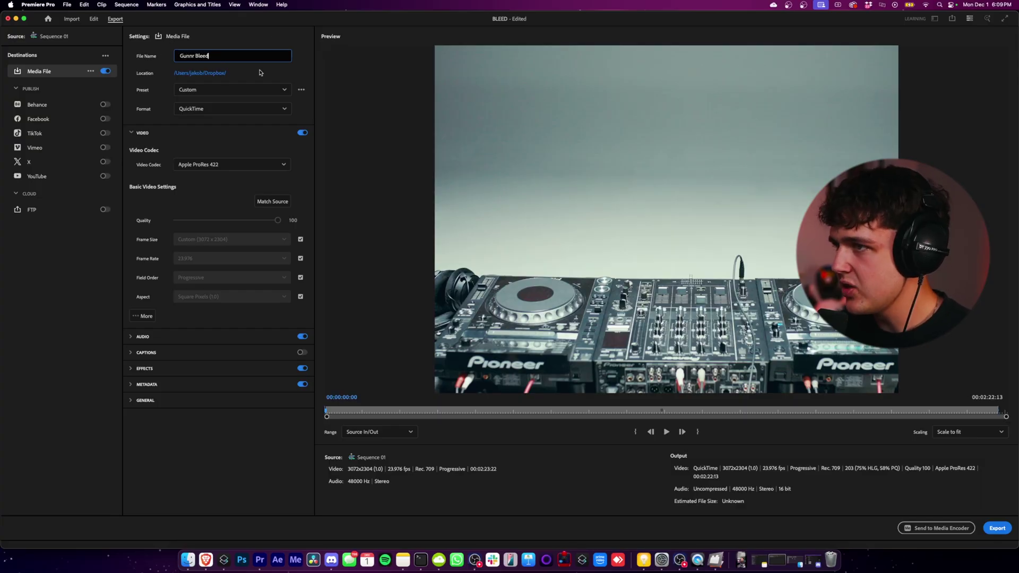
{"action": "key", "text": "Return"}
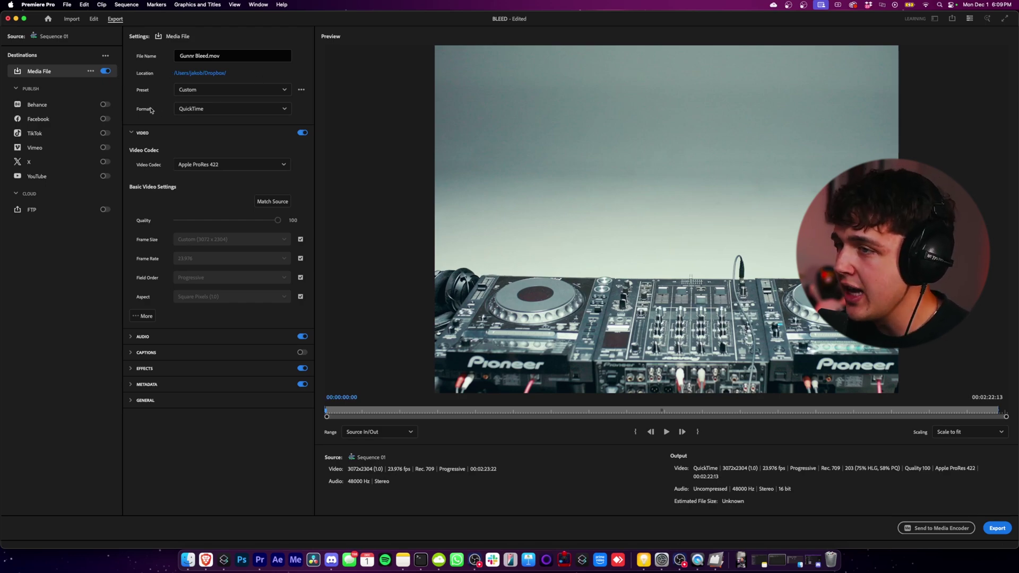
Step: Switch the format to H.264, scrub the preview to about 23 s, and Match Source
{"action": "left_click", "coordinate": [191, 108]}
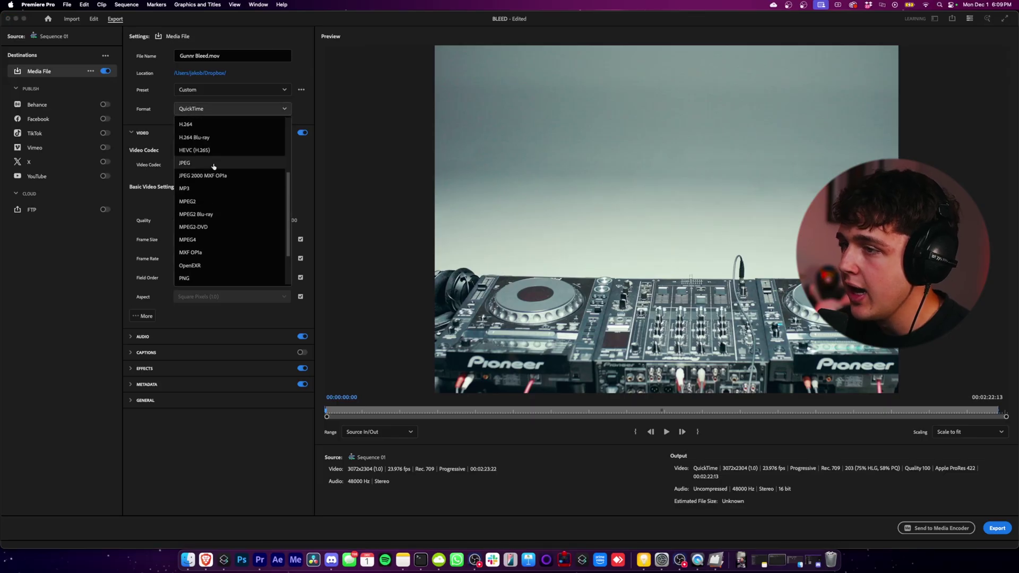
{"action": "scroll", "coordinate": [218, 169], "scroll_direction": "down", "scroll_amount": 3}
{"action": "left_click", "coordinate": [218, 145]}
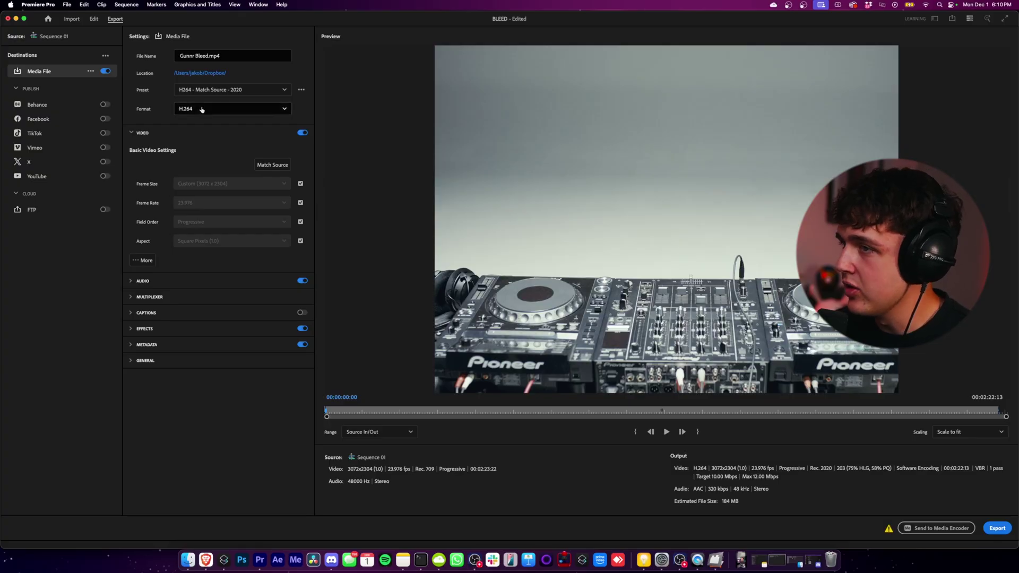
{"action": "left_click", "coordinate": [418, 413]}
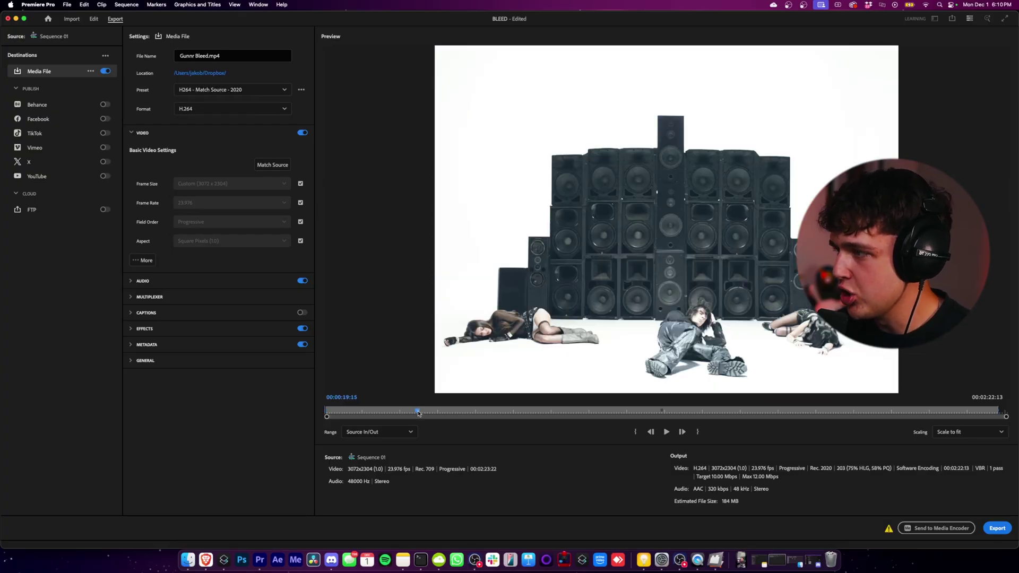
{"action": "left_click_drag", "start_coordinate": [419, 412], "coordinate": [433, 416]}
{"action": "left_click", "coordinate": [272, 165]}
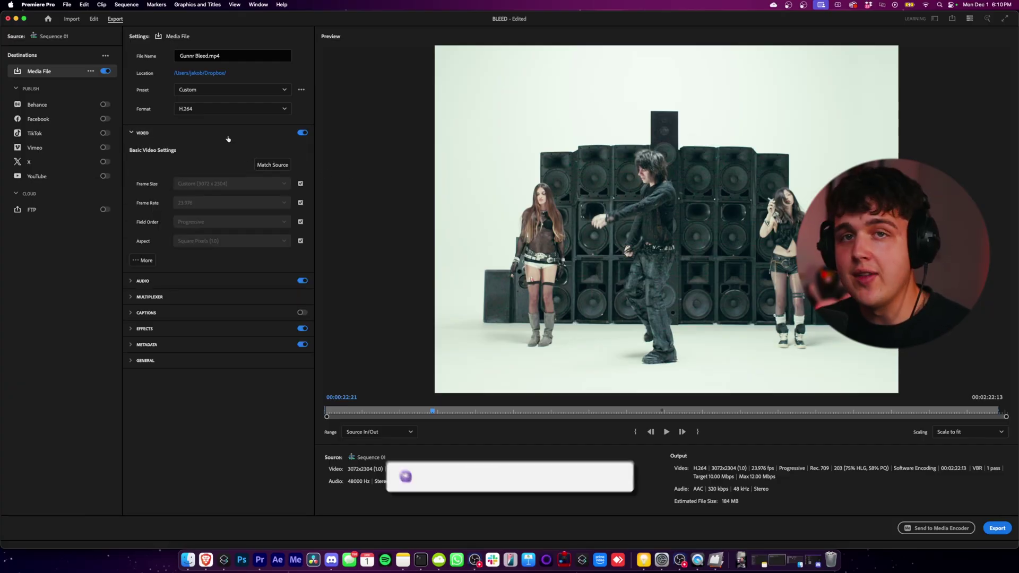
Step: Rename the output file to 'Gunnr Bleed rough draft'
{"action": "left_click", "coordinate": [208, 55]}
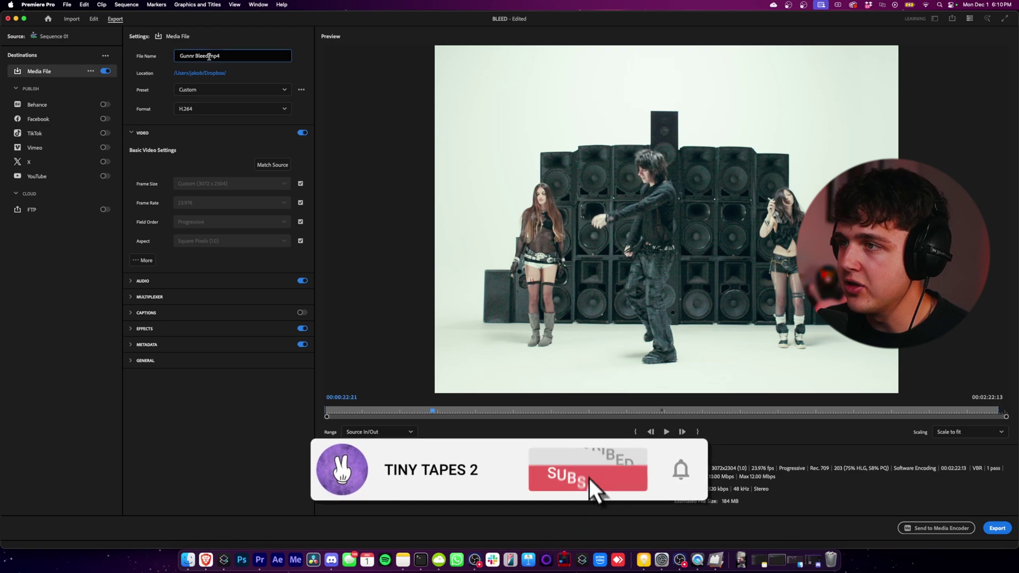
{"action": "type", "text": "roug"}
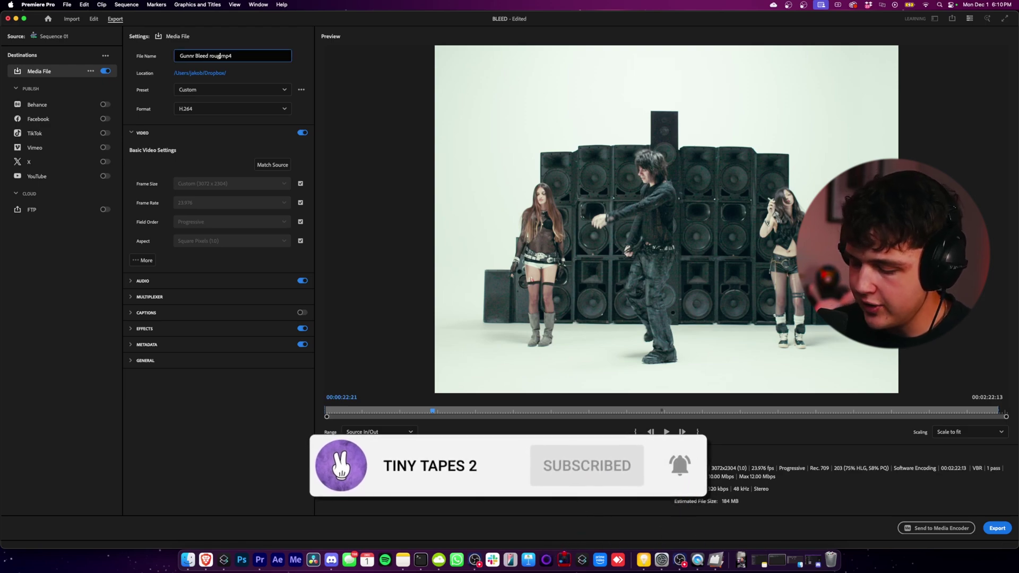
{"action": "type", "text": "h draft"}
{"action": "key", "text": "Return"}
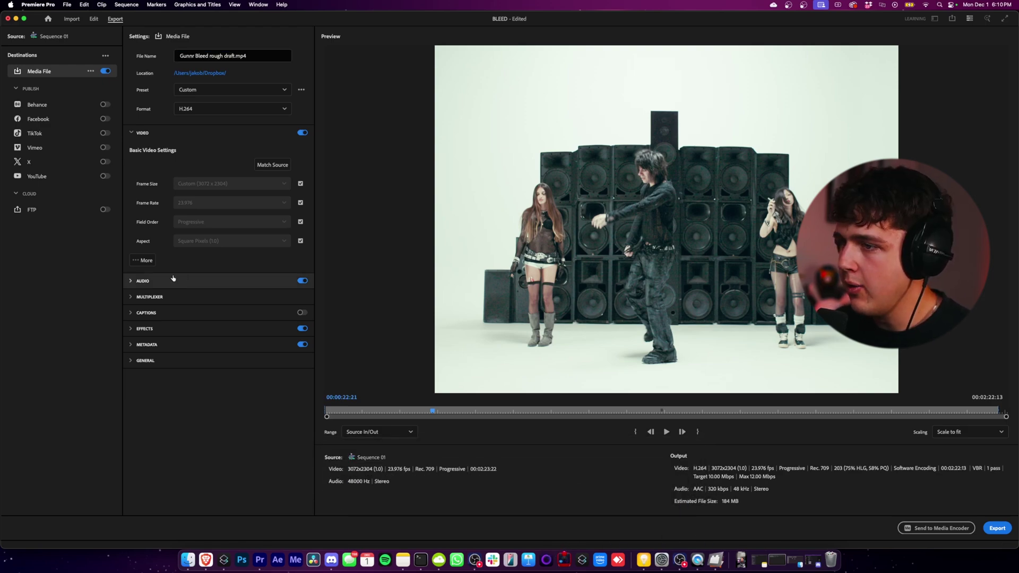
Step: Enable Render at Maximum Depth and Maximum Render Quality, keeping Software Encoding
{"action": "left_click", "coordinate": [144, 261]}
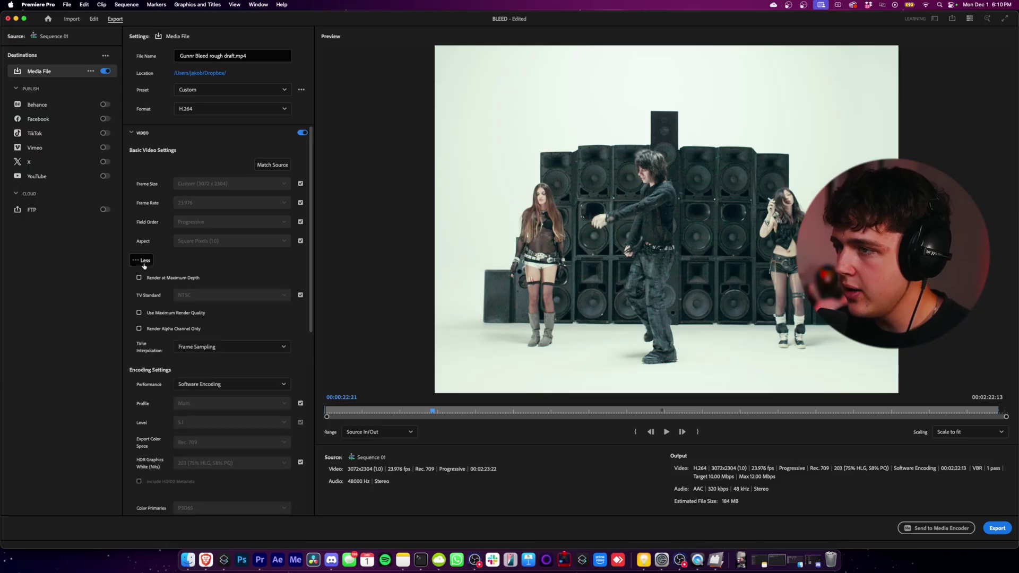
{"action": "scroll", "coordinate": [235, 254], "scroll_direction": "down", "scroll_amount": 2}
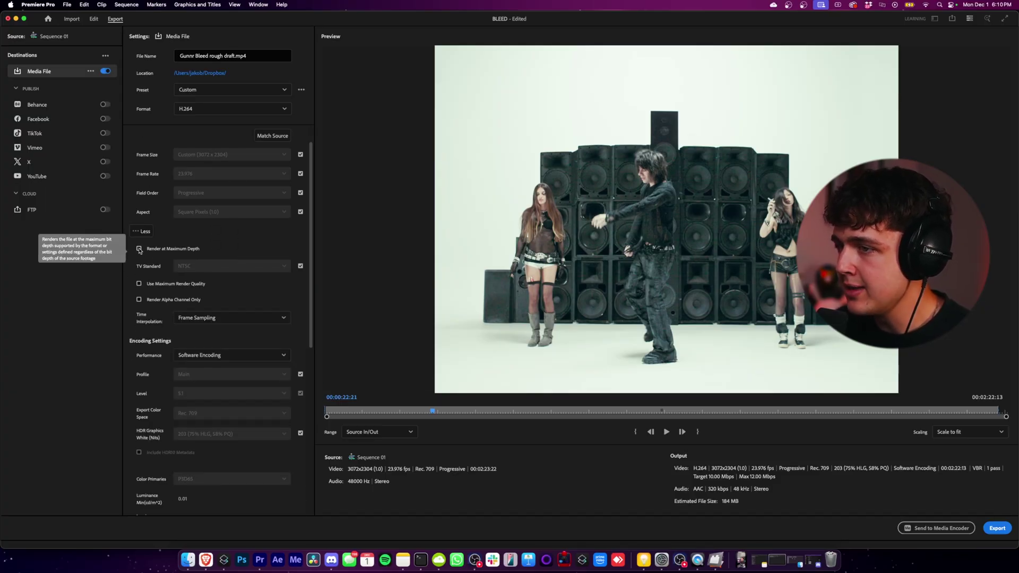
{"action": "left_click", "coordinate": [139, 249]}
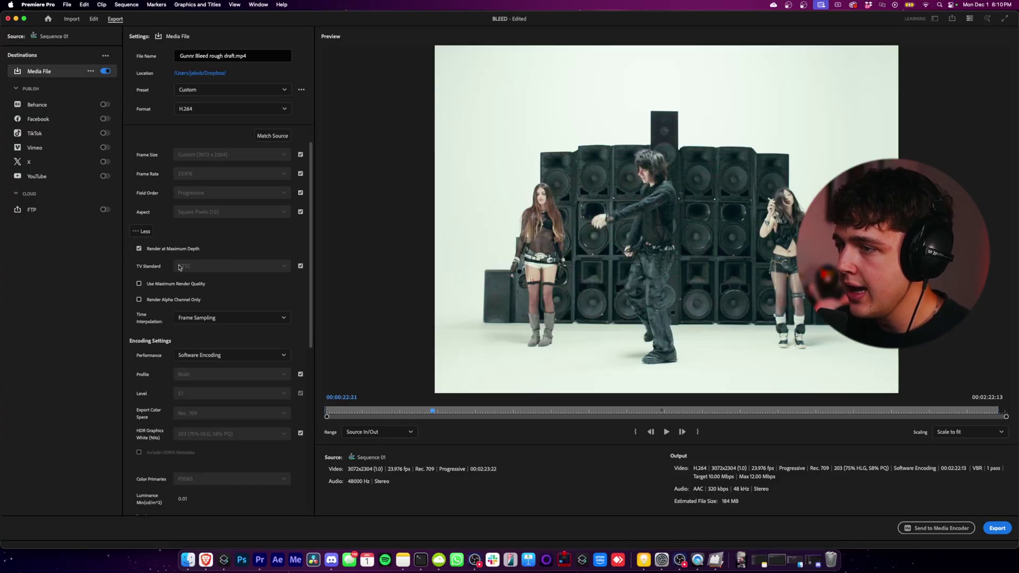
{"action": "left_click", "coordinate": [140, 285]}
{"action": "scroll", "coordinate": [170, 304], "scroll_direction": "down", "scroll_amount": 2}
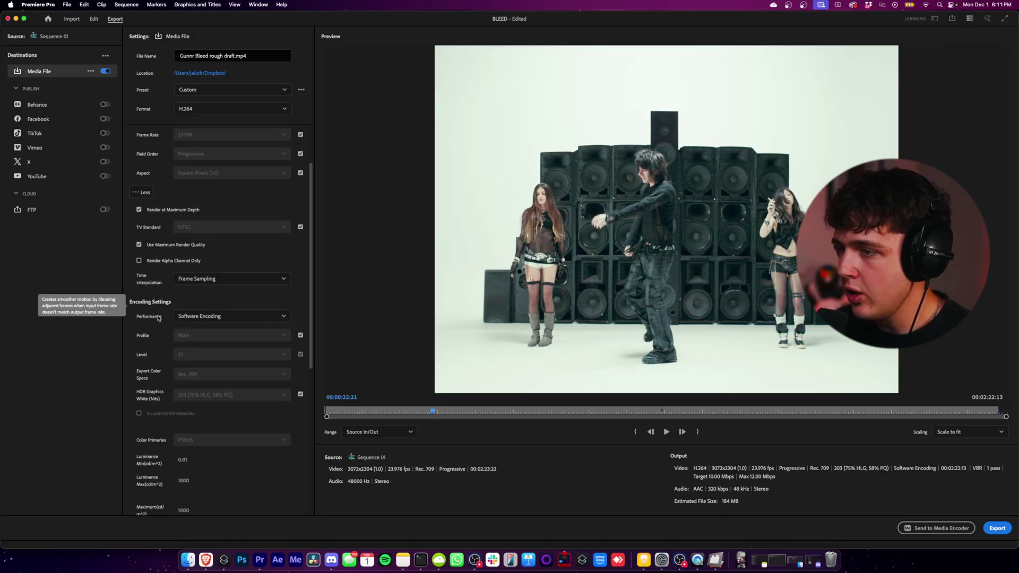
{"action": "left_click", "coordinate": [188, 316]}
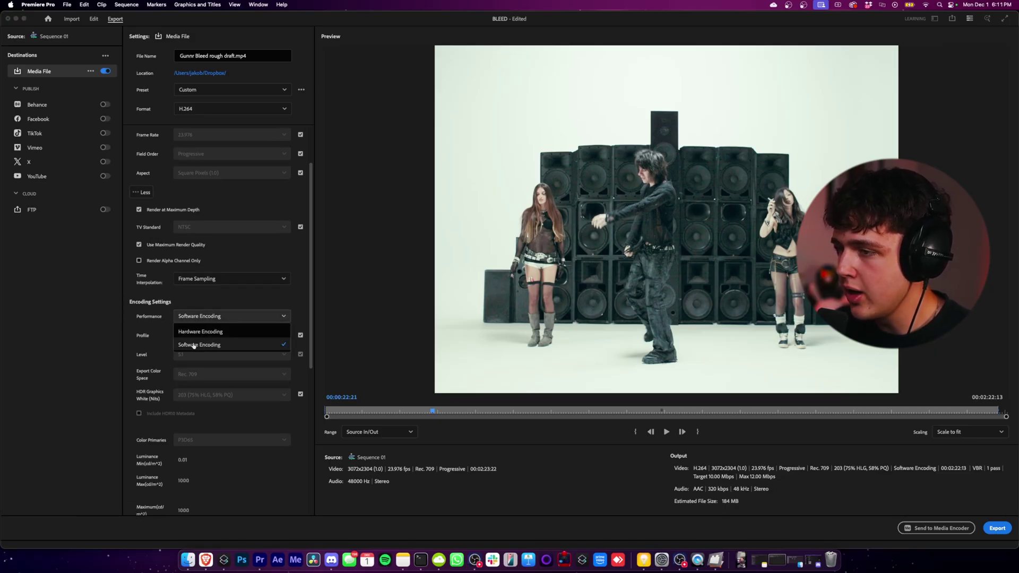
{"action": "left_click", "coordinate": [162, 326]}
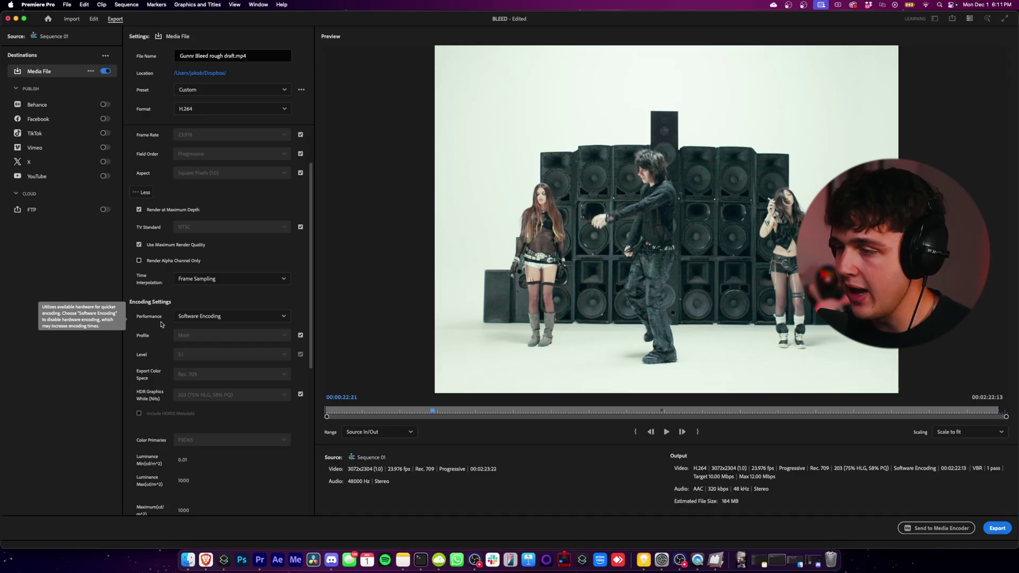
{"action": "left_click", "coordinate": [212, 316]}
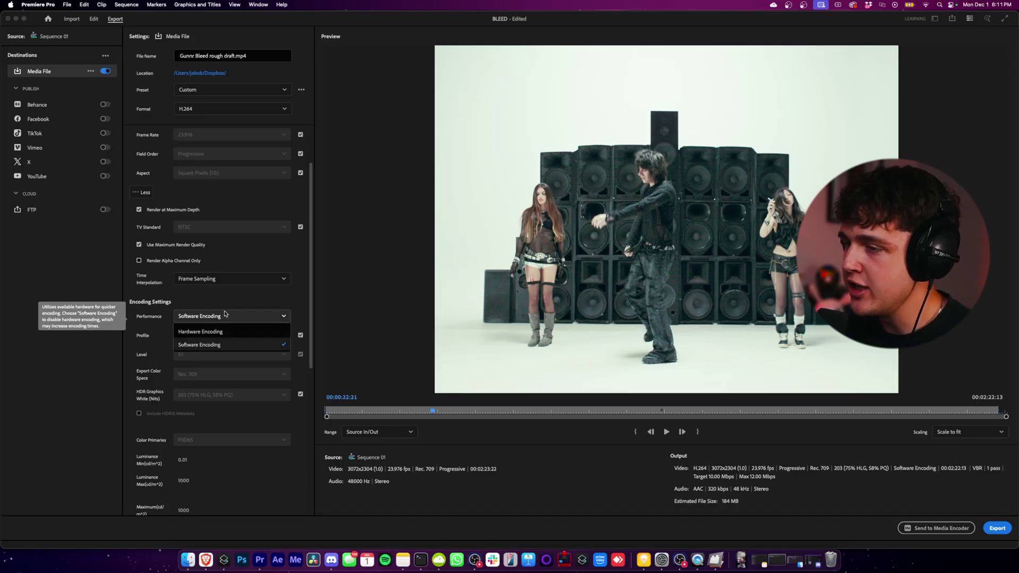
{"action": "left_click", "coordinate": [211, 344]}
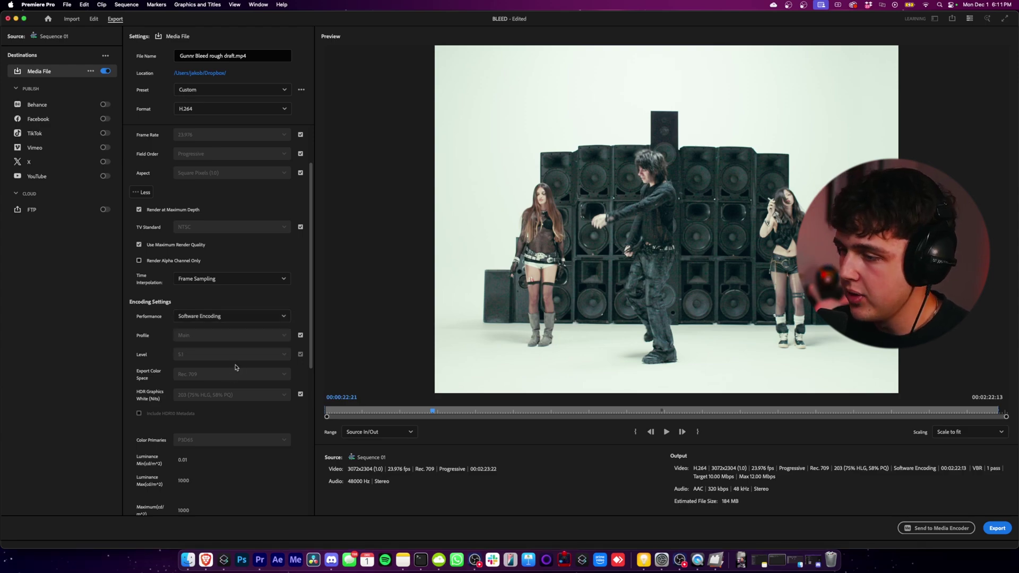
Step: Set bitrate encoding to VBR, 2 pass with a target of about 100 Mbps
{"action": "scroll", "coordinate": [236, 368], "scroll_direction": "down", "scroll_amount": 8}
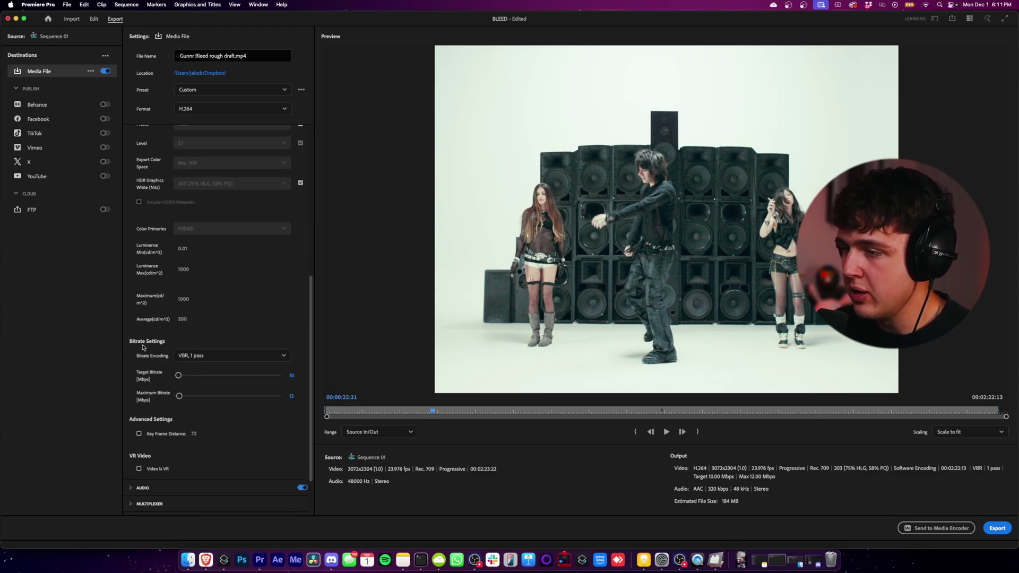
{"action": "left_click", "coordinate": [192, 355]}
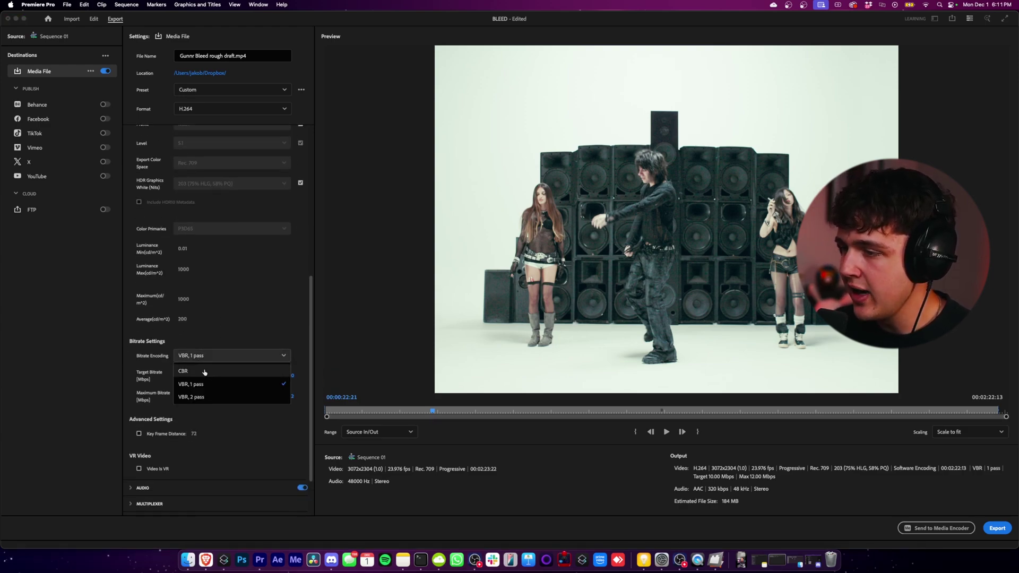
{"action": "left_click", "coordinate": [187, 397]}
{"action": "left_click_drag", "start_coordinate": [183, 376], "coordinate": [218, 375]}
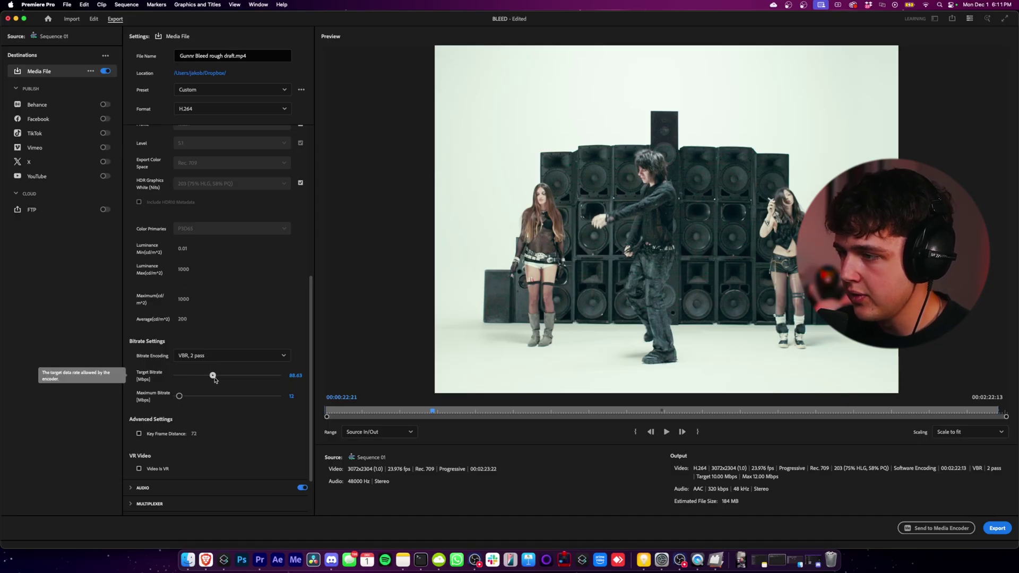
Step: Expand the audio settings and keep the sample rate at 48000 Hz
{"action": "scroll", "coordinate": [215, 429], "scroll_direction": "down", "scroll_amount": 2}
{"action": "left_click", "coordinate": [214, 428]}
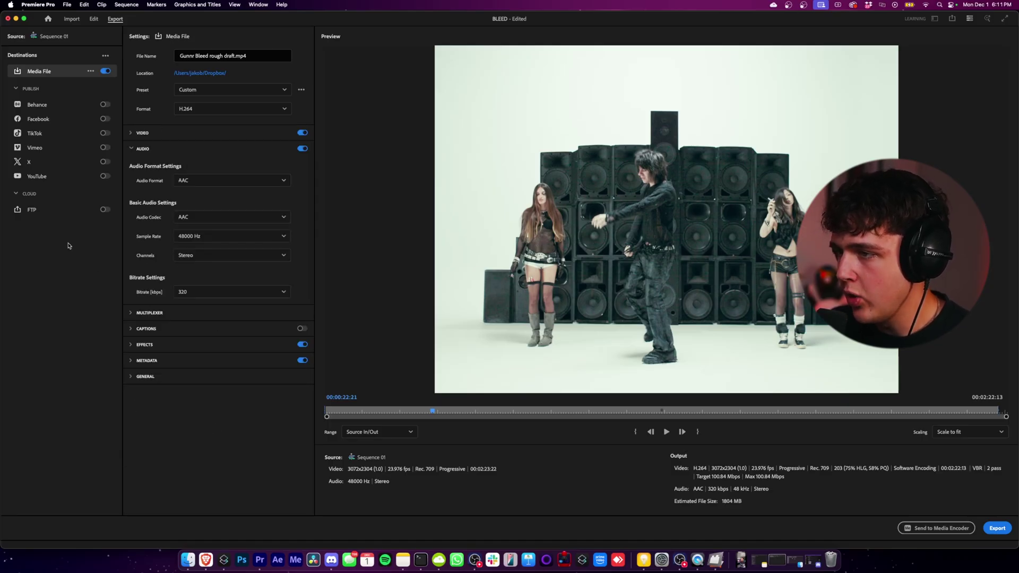
{"action": "left_click", "coordinate": [201, 239]}
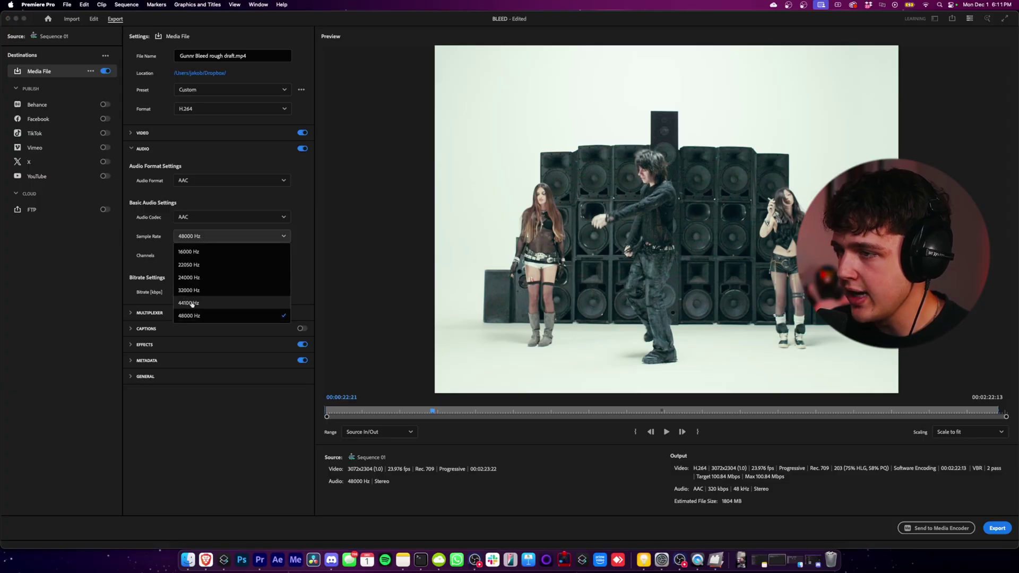
{"action": "left_click", "coordinate": [196, 382]}
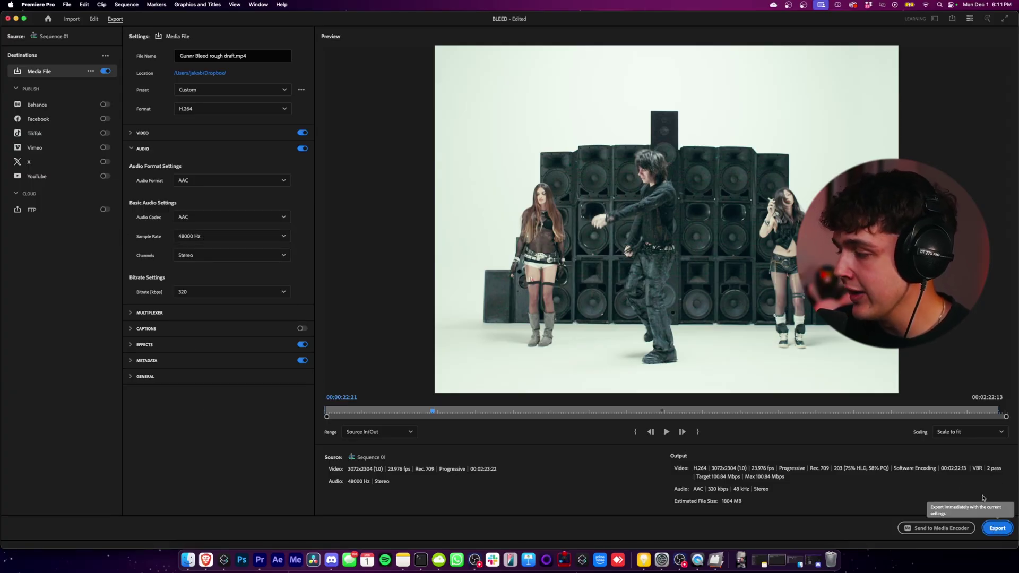
Step: Send the export to Media Encoder's queue and remove the Sequence 02 job
{"action": "left_click", "coordinate": [921, 528]}
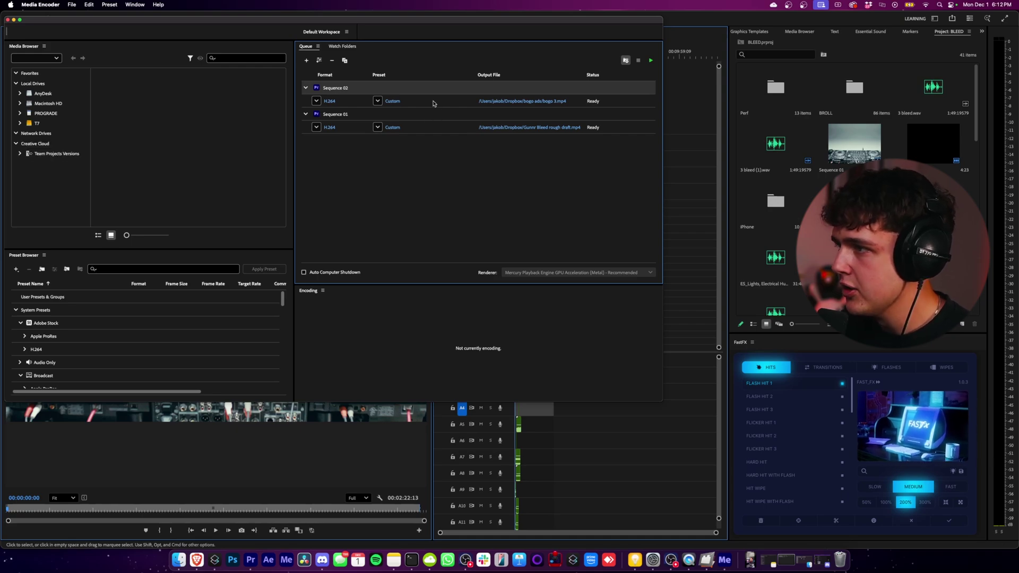
{"action": "right_click", "coordinate": [434, 104]}
{"action": "left_click", "coordinate": [456, 202]}
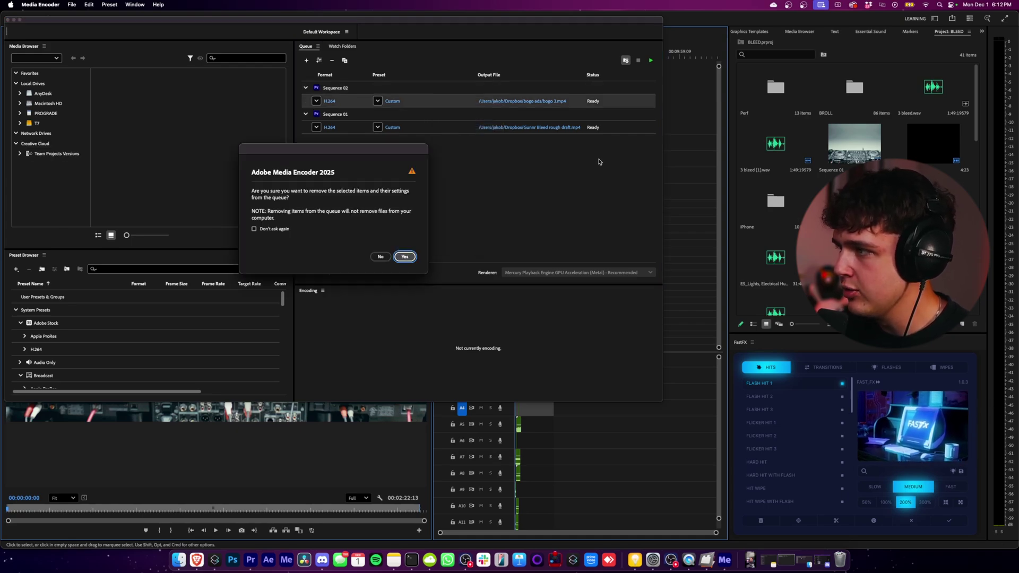
{"action": "key", "text": "Return"}
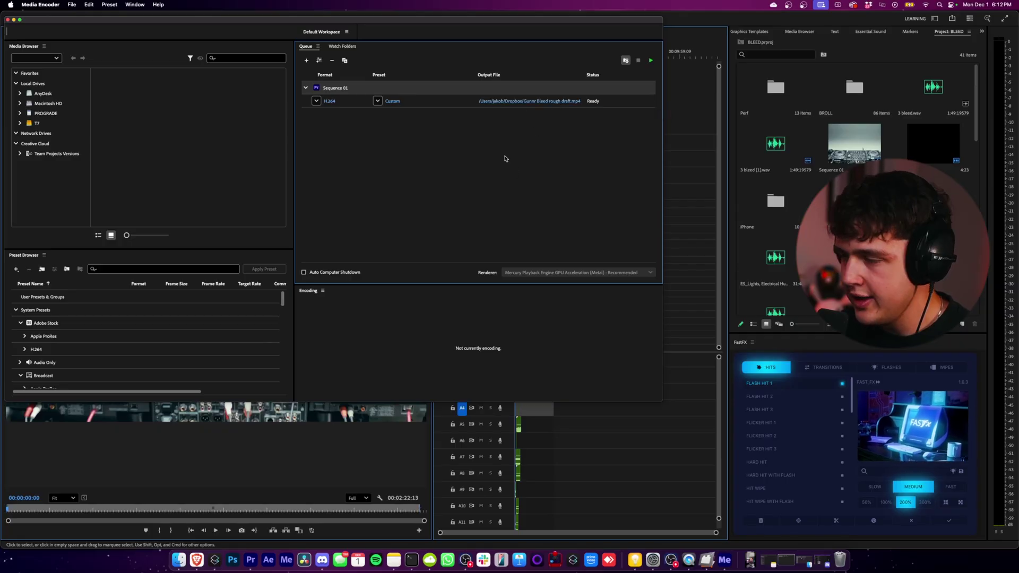
Step: Start encoding the rough draft and check sequence playback in Premiere Pro
{"action": "left_click", "coordinate": [371, 111]}
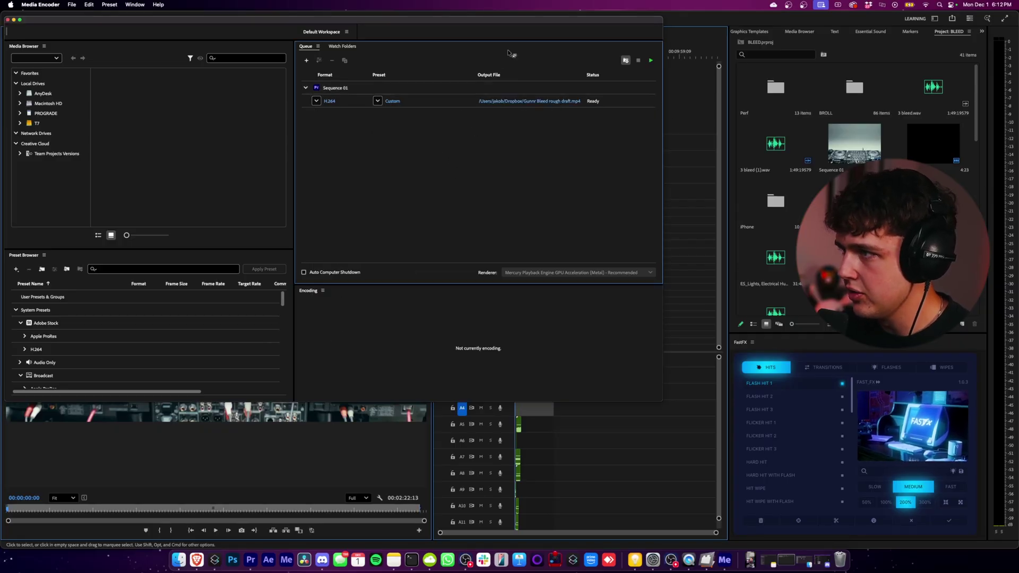
{"action": "left_click", "coordinate": [651, 61]}
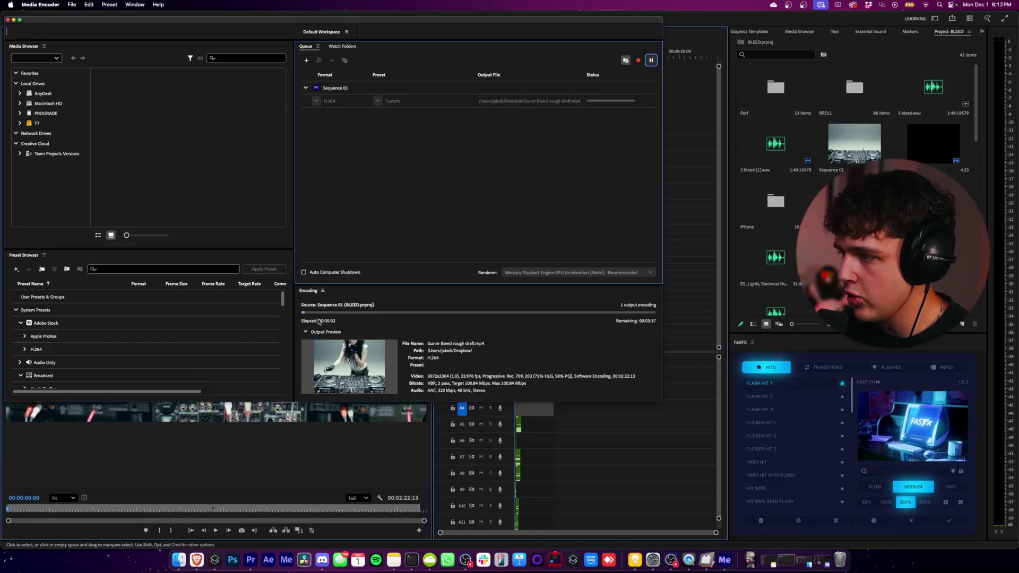
{"action": "key", "text": "super+Tab"}
{"action": "left_click", "coordinate": [521, 60]}
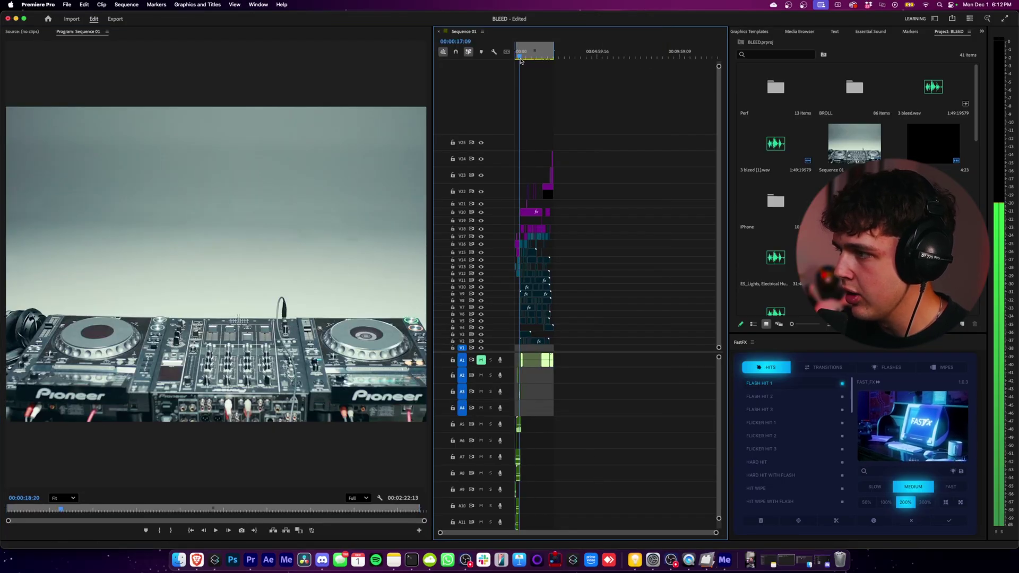
Step: Pause and stop the Media Encoder queue, then move Premiere's playhead to 00:00:42:00
{"action": "key", "text": "super+Tab"}
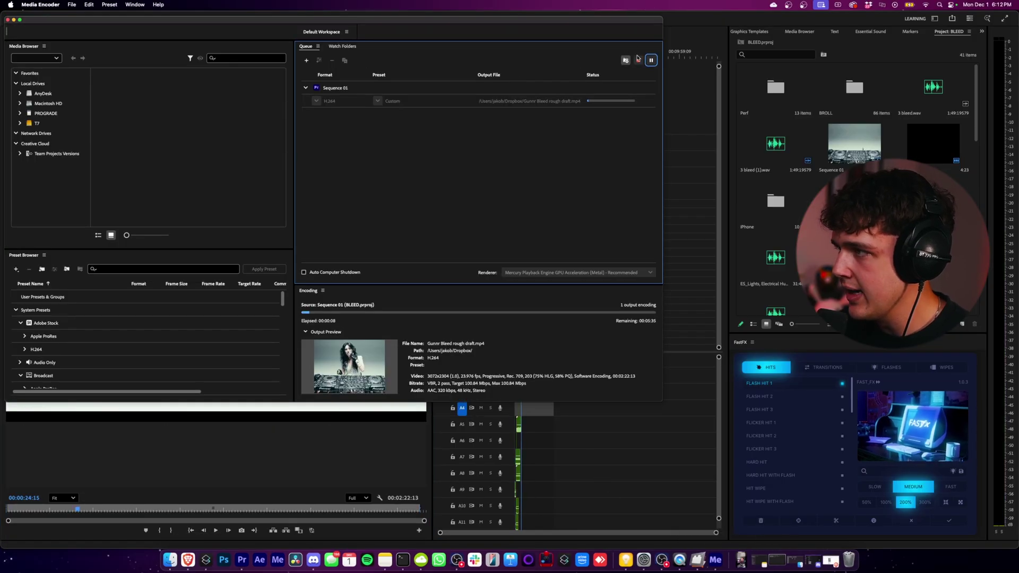
{"action": "left_click", "coordinate": [650, 60]}
{"action": "left_click", "coordinate": [638, 60]}
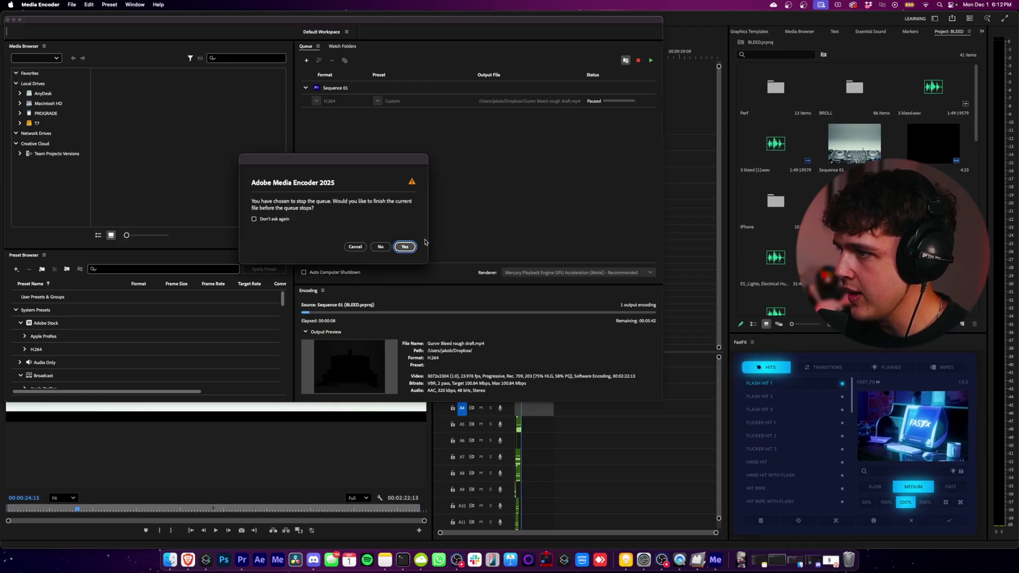
{"action": "left_click", "coordinate": [406, 248]}
{"action": "key", "text": "super+Tab"}
{"action": "left_click", "coordinate": [527, 55]}
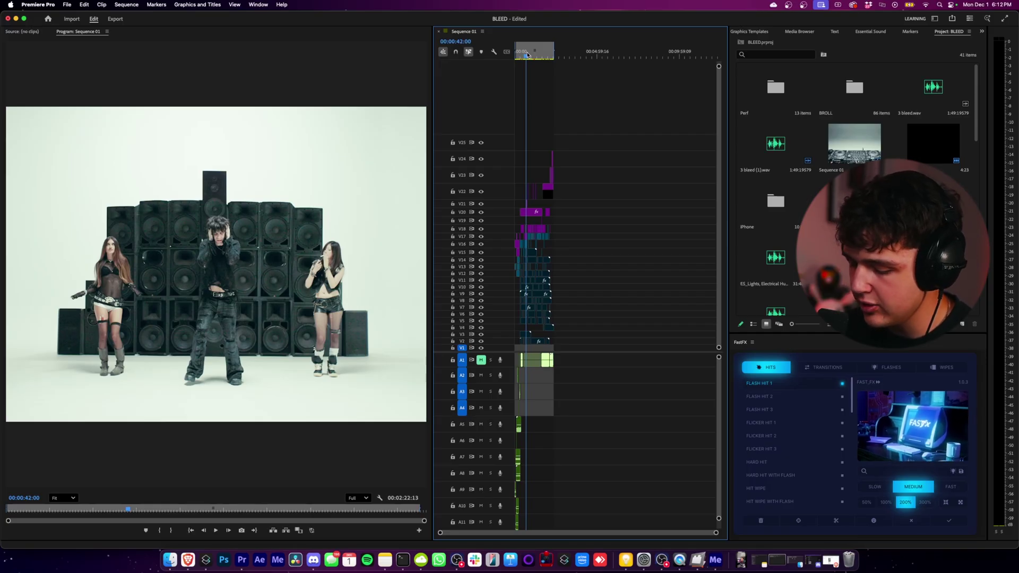
Step: Reopen the export settings and rename the output file to 'Gunnr Bleed FINAL'
{"action": "key", "text": "super+m"}
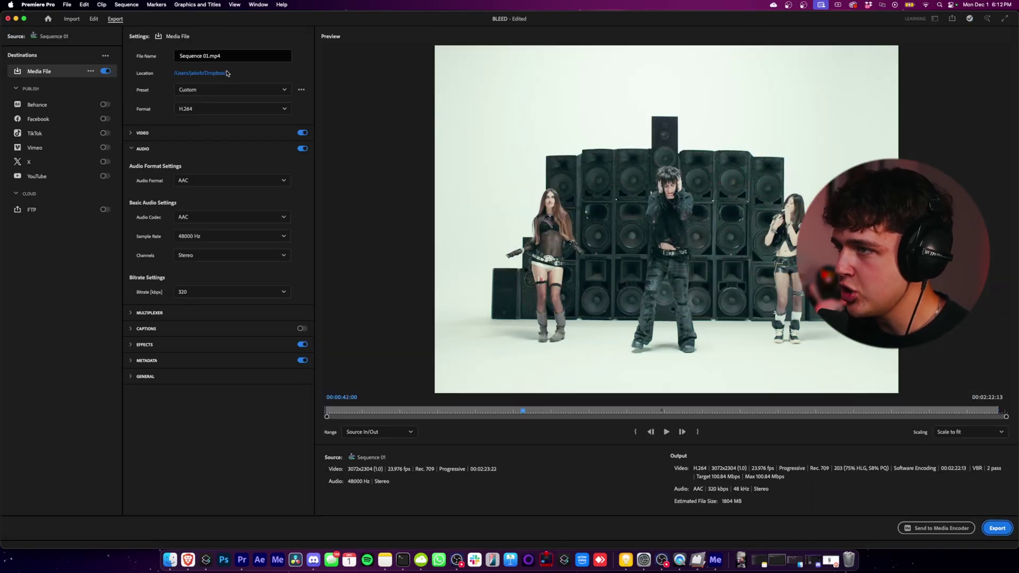
{"action": "left_click", "coordinate": [172, 52]}
{"action": "type", "text": "Gunnr Ble"}
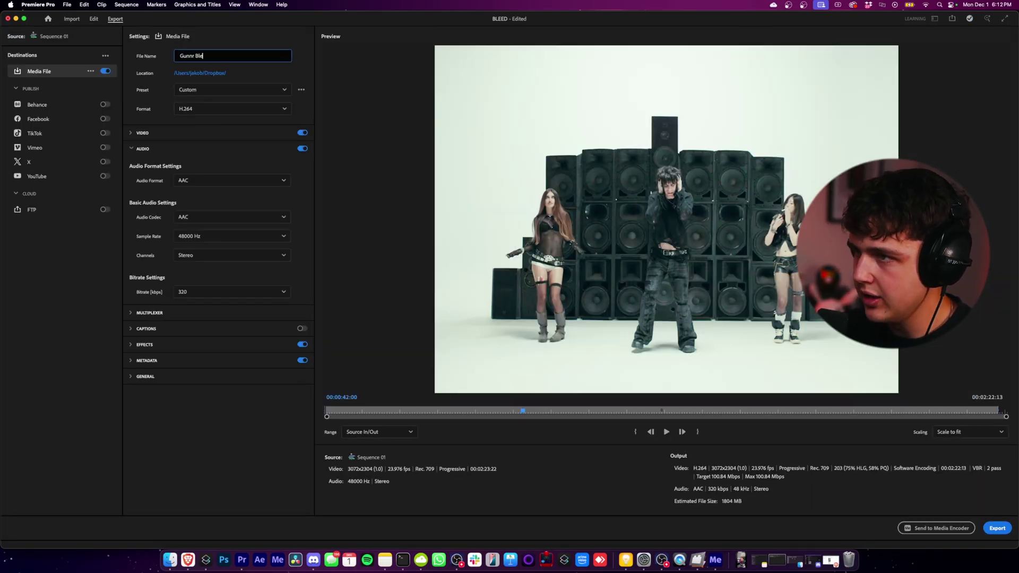
{"action": "type", "text": "ed FINAL.mp4"}
Step: Set the export format to QuickTime and expand the video settings
{"action": "left_click", "coordinate": [211, 109]}
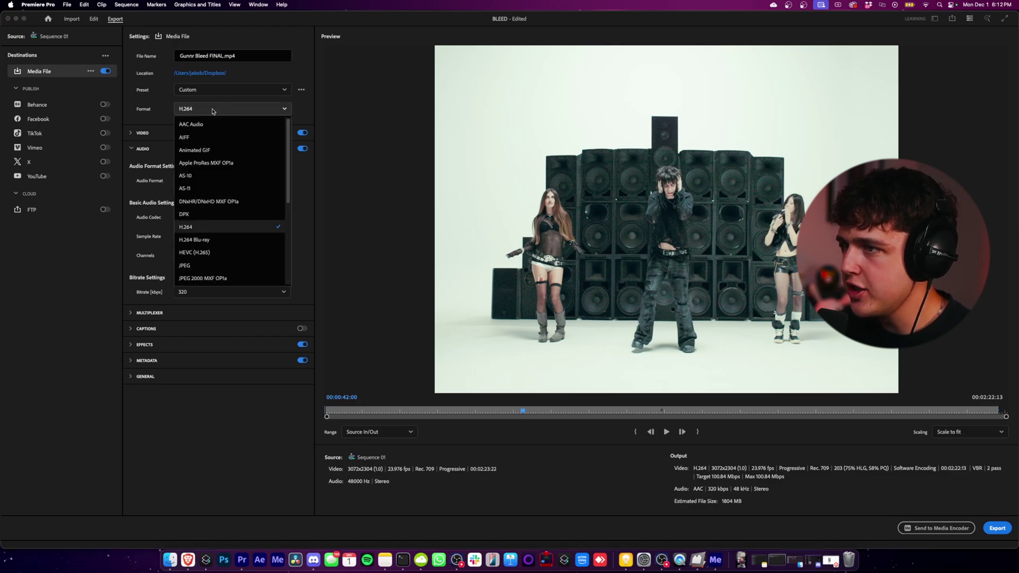
{"action": "scroll", "coordinate": [199, 228], "scroll_direction": "down", "scroll_amount": 5}
{"action": "left_click", "coordinate": [198, 241]}
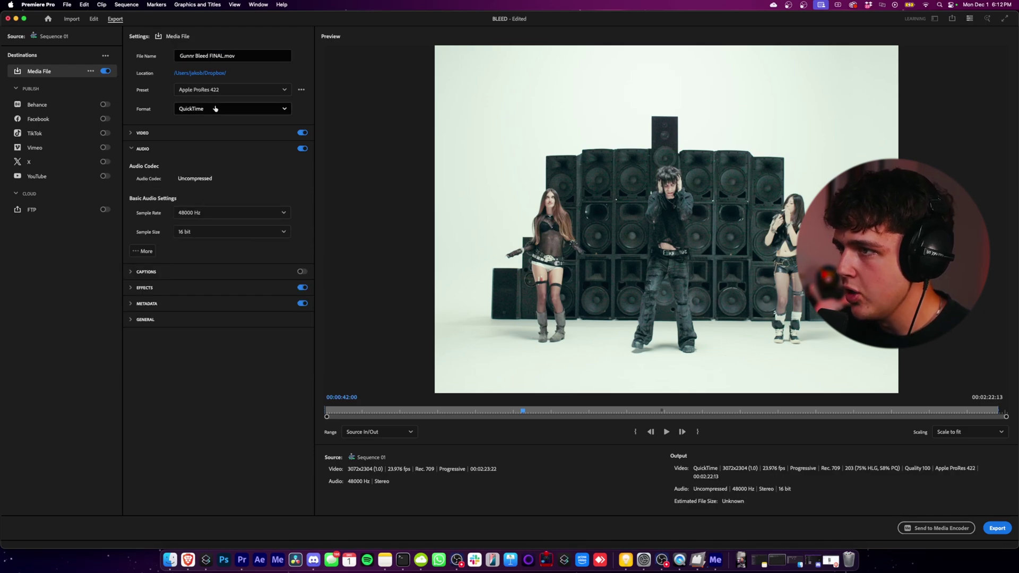
{"action": "left_click", "coordinate": [207, 132]}
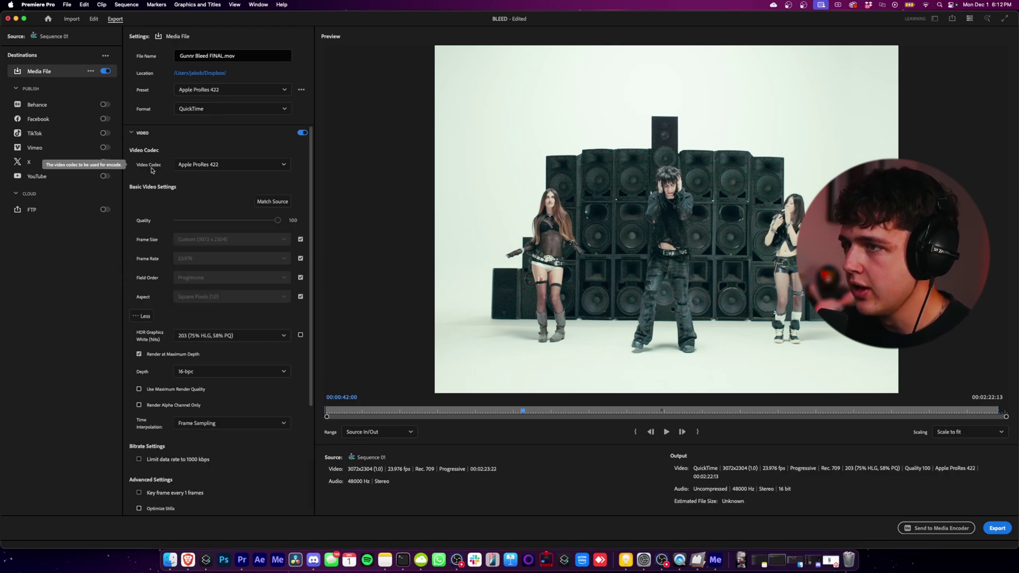
Step: Set the export video codec to Apple ProRes 422 HQ after briefly trying ProRes 422 LT
{"action": "left_click", "coordinate": [200, 165]}
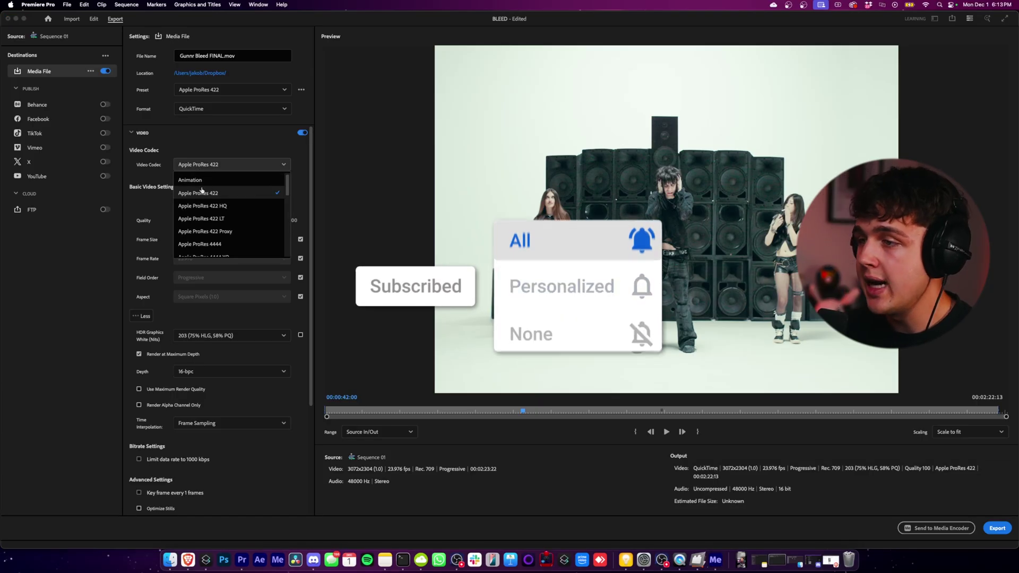
{"action": "left_click", "coordinate": [219, 206]}
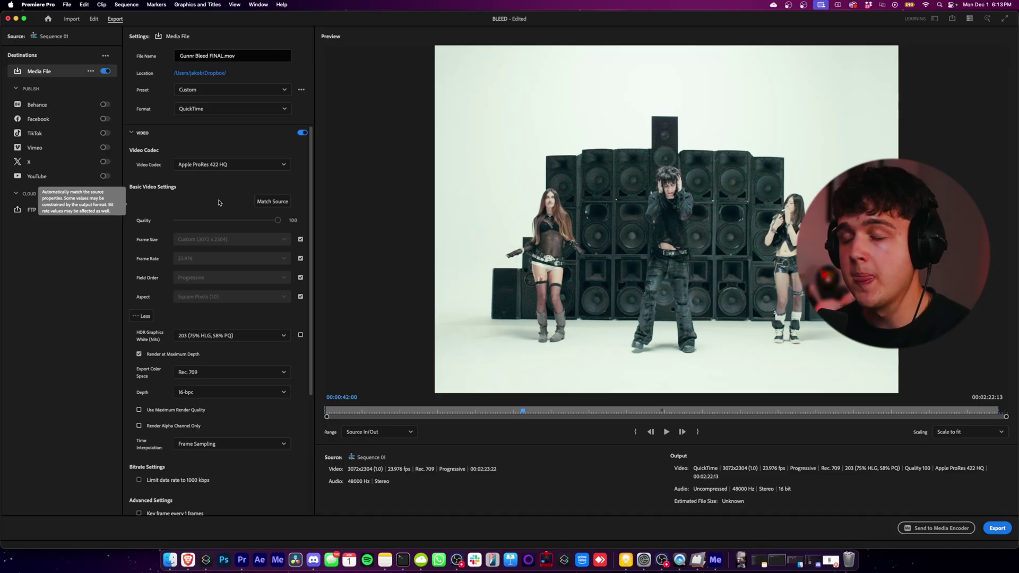
{"action": "left_click", "coordinate": [229, 164]}
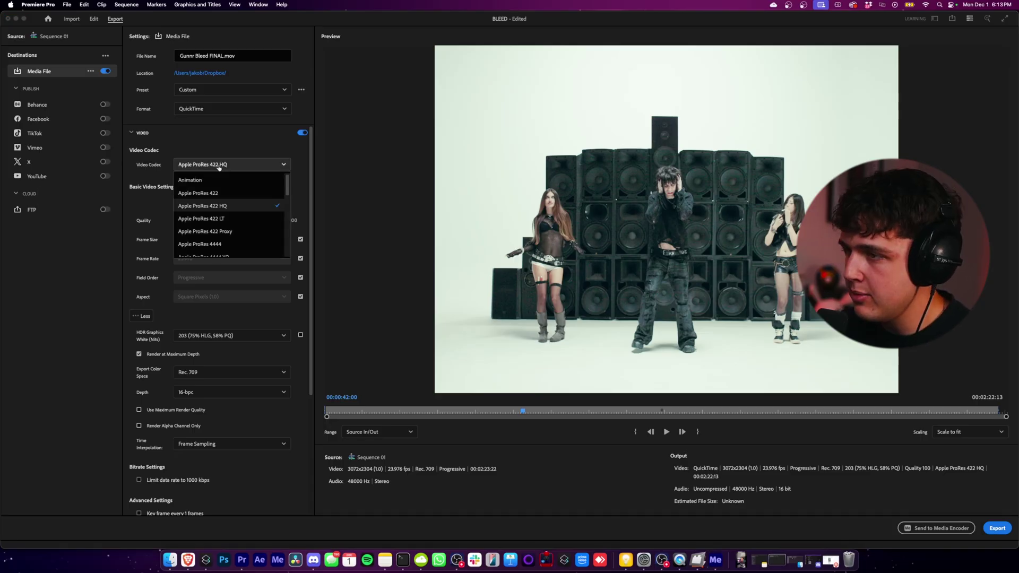
{"action": "left_click", "coordinate": [221, 219]}
{"action": "left_click", "coordinate": [229, 165]}
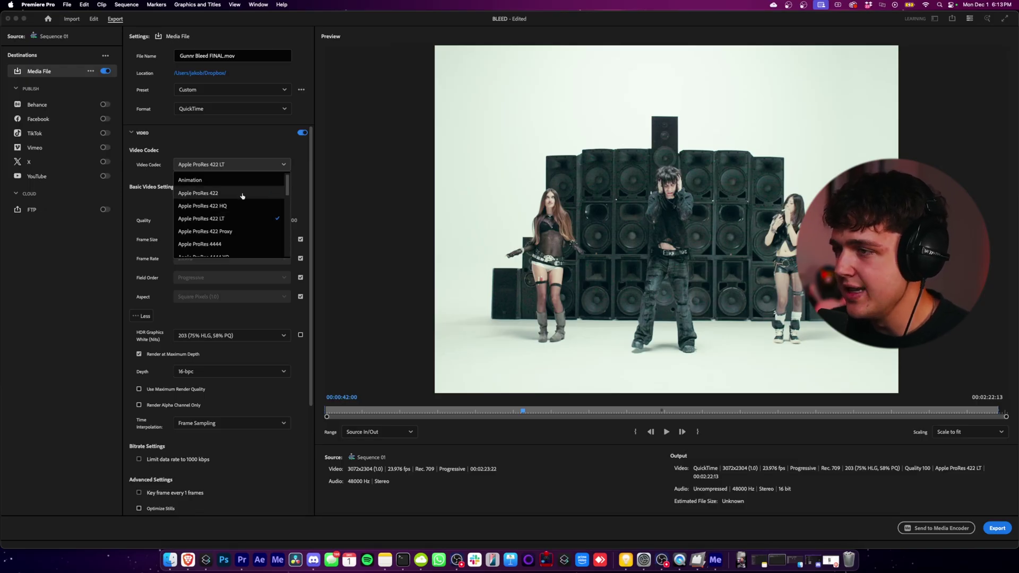
{"action": "left_click", "coordinate": [225, 205]}
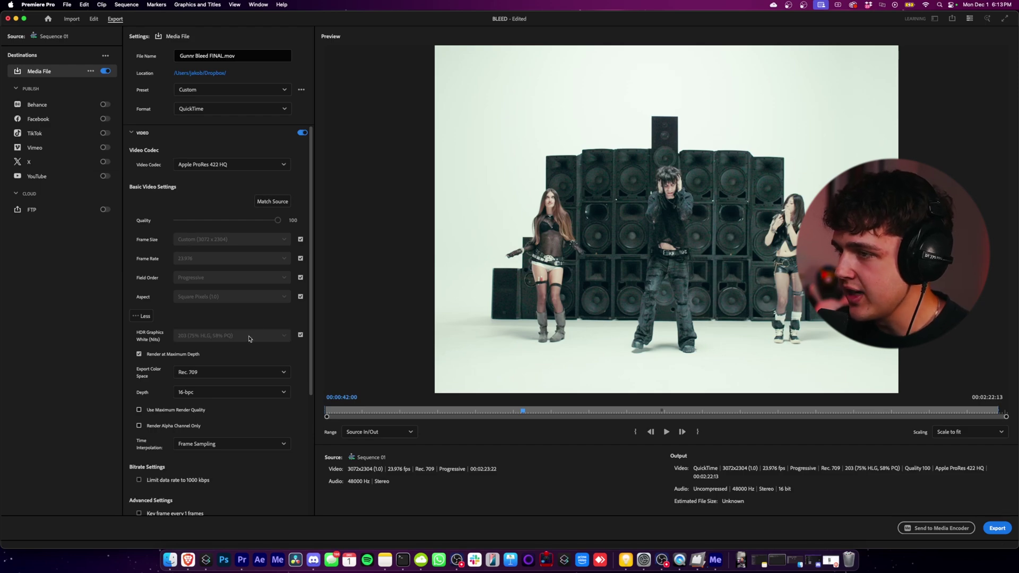
Step: Enable Use Maximum Render Quality and check the uncompressed 48000 Hz 16-bit audio settings
{"action": "scroll", "coordinate": [255, 299], "scroll_direction": "down", "scroll_amount": 3}
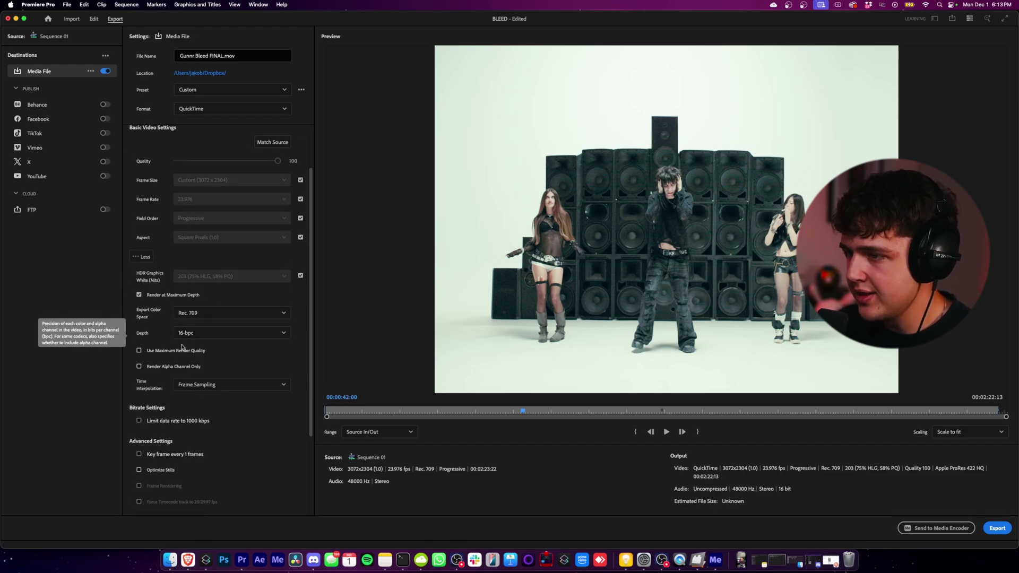
{"action": "left_click", "coordinate": [165, 351]}
{"action": "scroll", "coordinate": [159, 340], "scroll_direction": "down", "scroll_amount": 5}
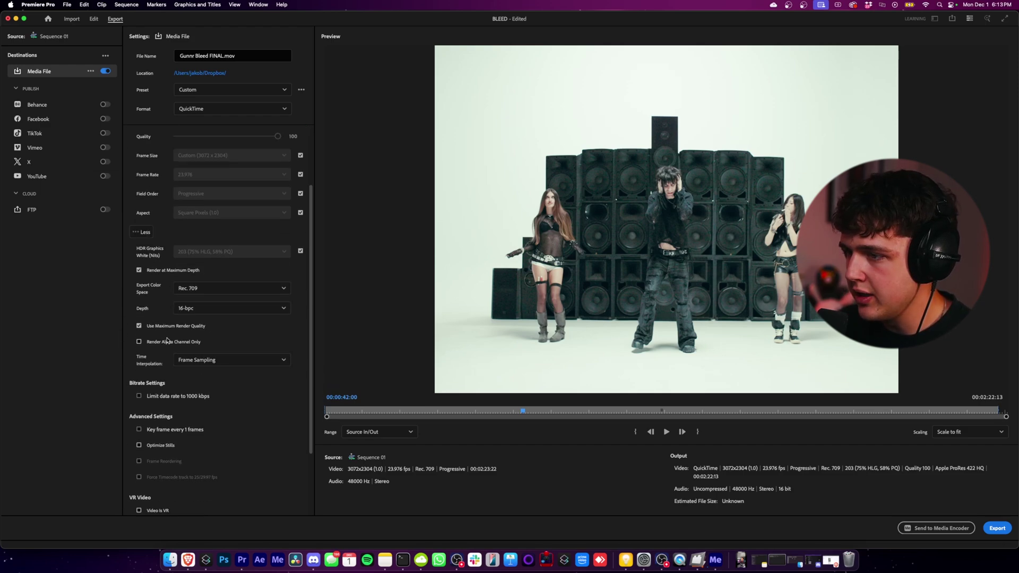
{"action": "left_click", "coordinate": [190, 445]}
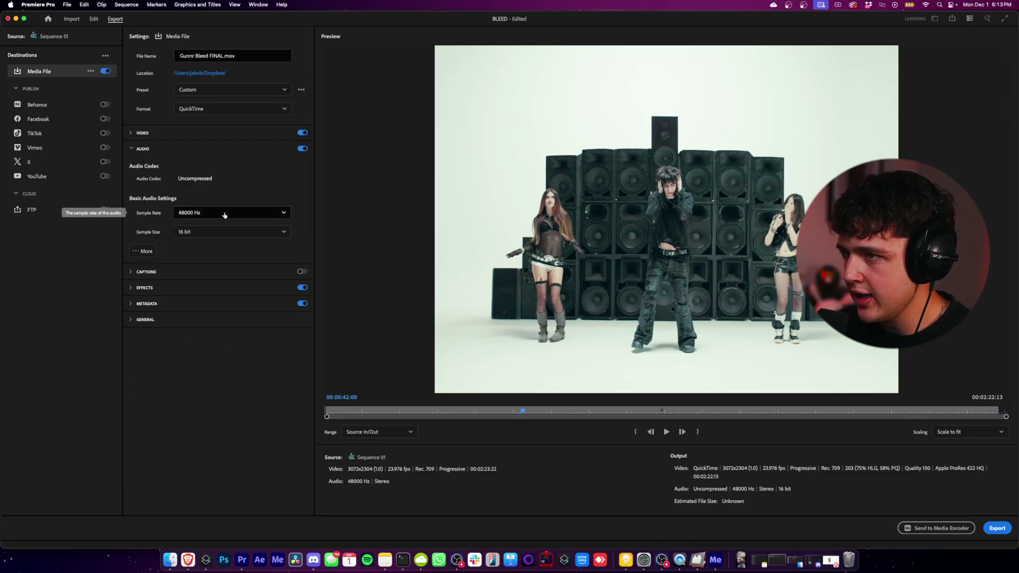
{"action": "left_click", "coordinate": [142, 150]}
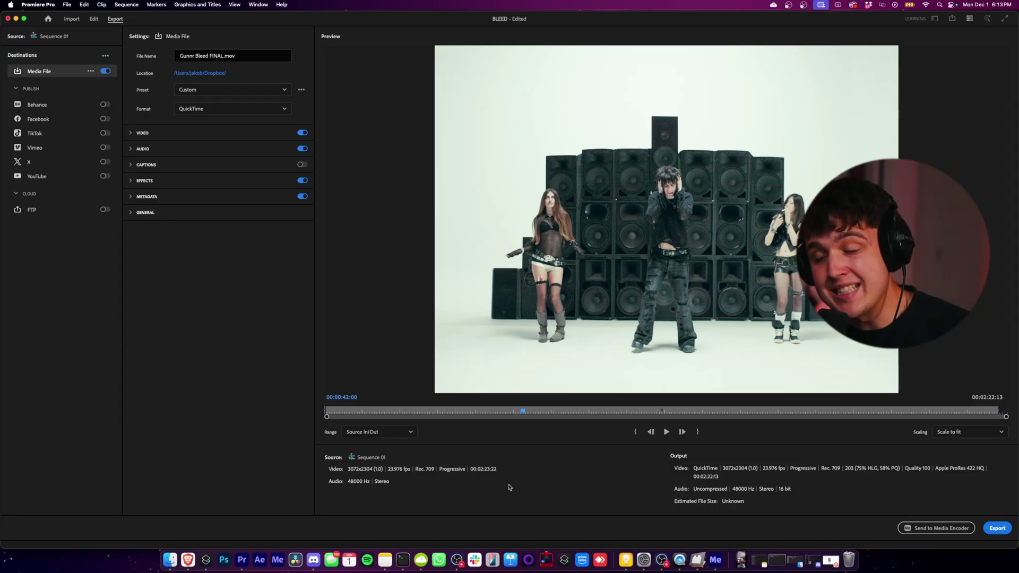
Step: Scrub the export preview to the end and back, then expand the Video settings
{"action": "left_click_drag", "start_coordinate": [553, 418], "coordinate": [928, 403]}
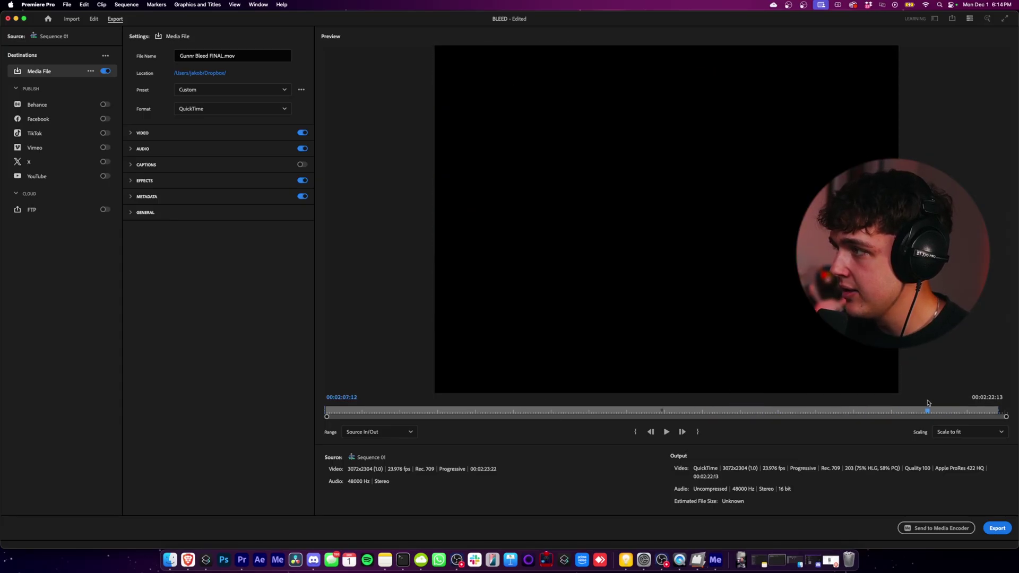
{"action": "left_click_drag", "start_coordinate": [797, 400], "coordinate": [574, 402]}
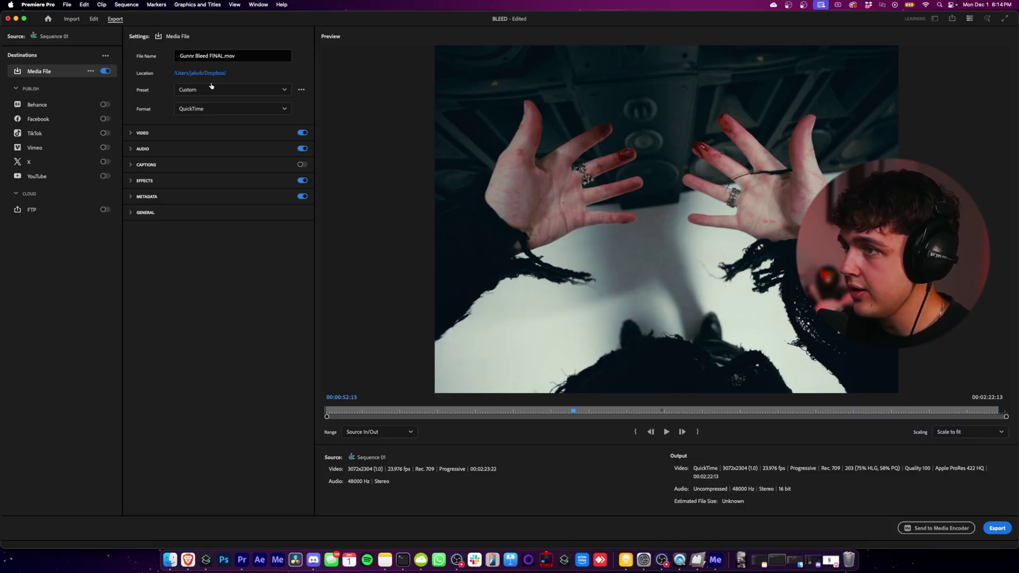
{"action": "left_click", "coordinate": [180, 132]}
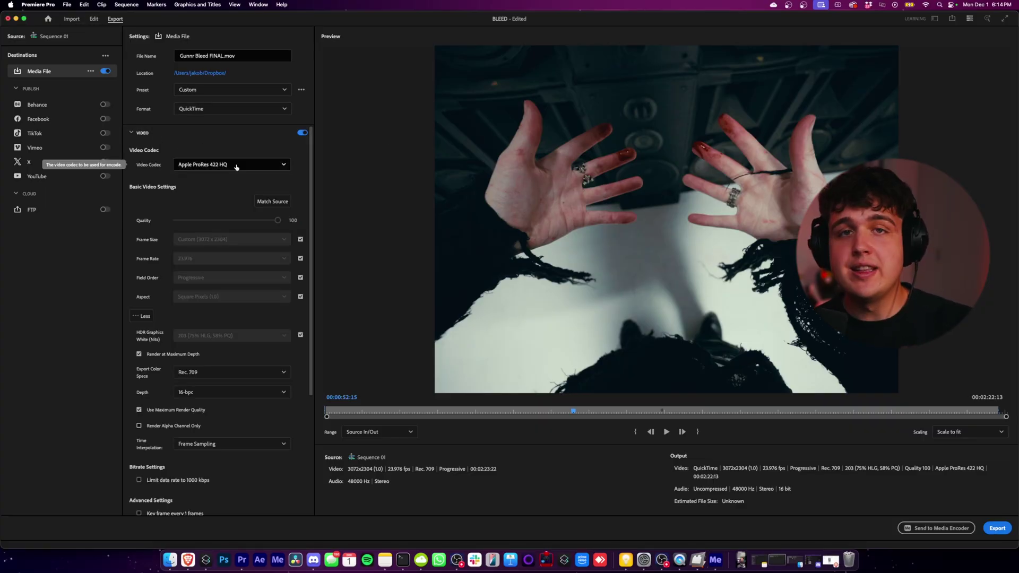